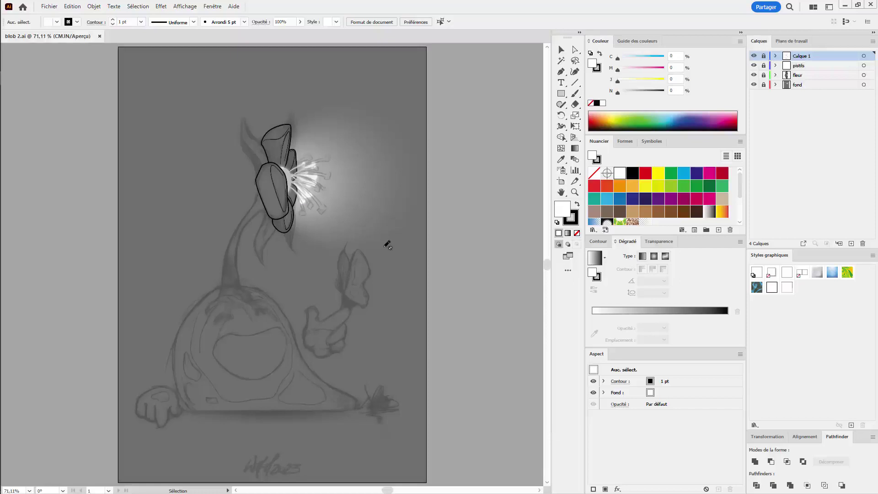
Create a layer named 'feuilles' directly above the fond layer, ready for Pen drawing
left_click(813, 76)
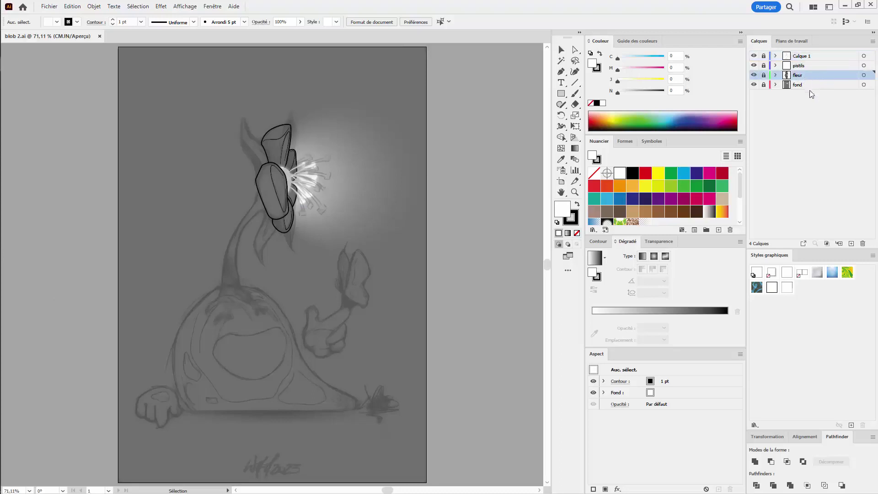
left_click(809, 86)
left_click(851, 243)
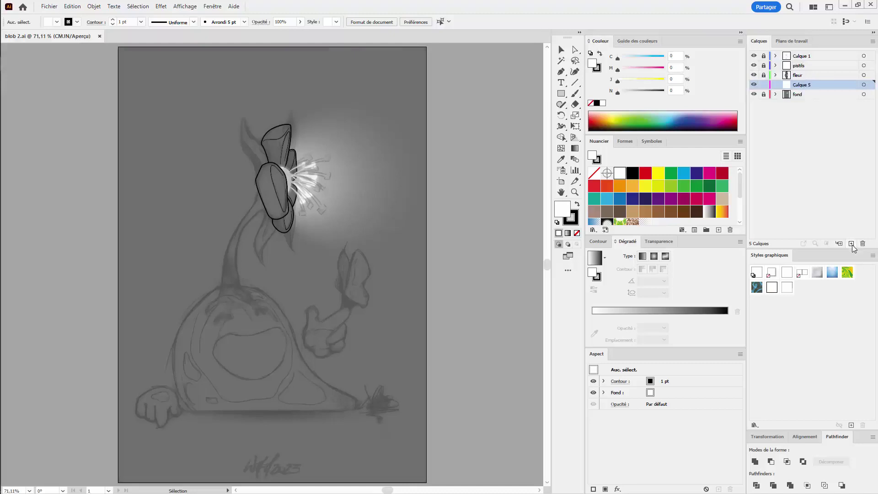
double_click(799, 85)
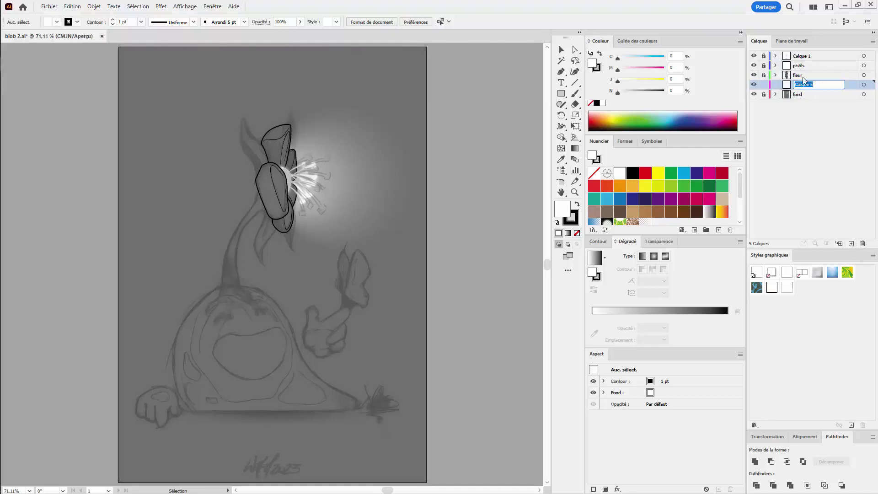
type("feuilles")
key("Return")
key("Escape")
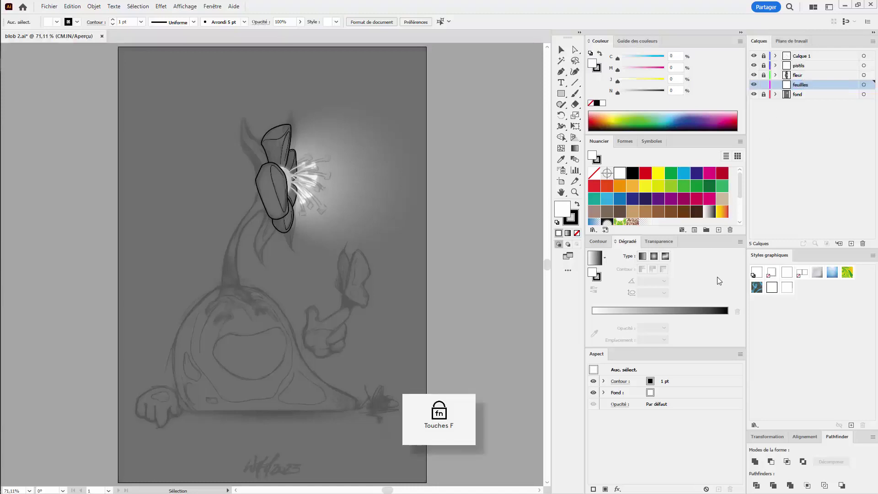
key("p")
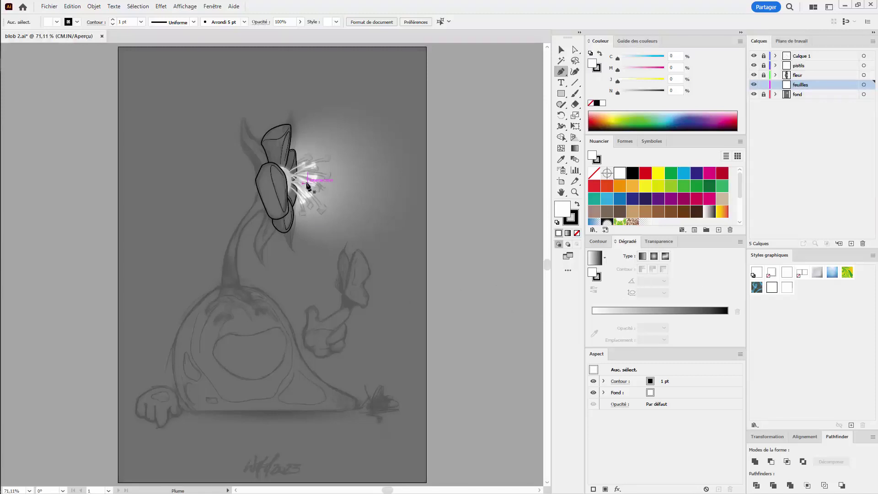
Zoom in and place anchor points outlining the upper-left leaf beside the petal
scroll(254, 151, "up", 3, "alt")
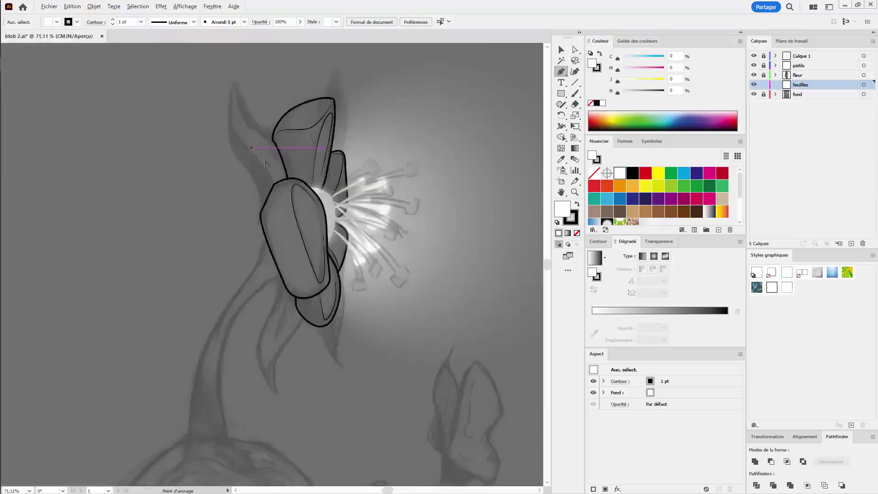
scroll(298, 175, "up", 2, "alt")
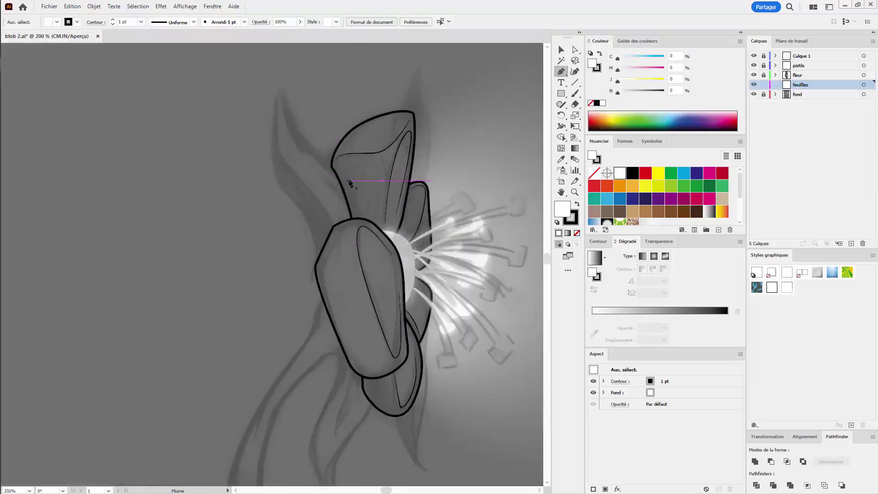
left_click(282, 71)
left_click(305, 136)
left_click(326, 157)
left_click(349, 173)
left_click(362, 195)
left_click(374, 217)
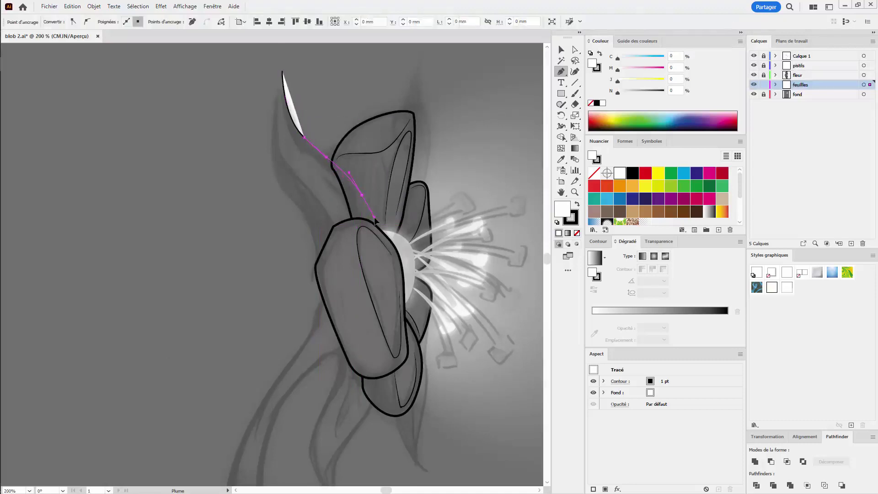
left_click(348, 276)
left_click(316, 261)
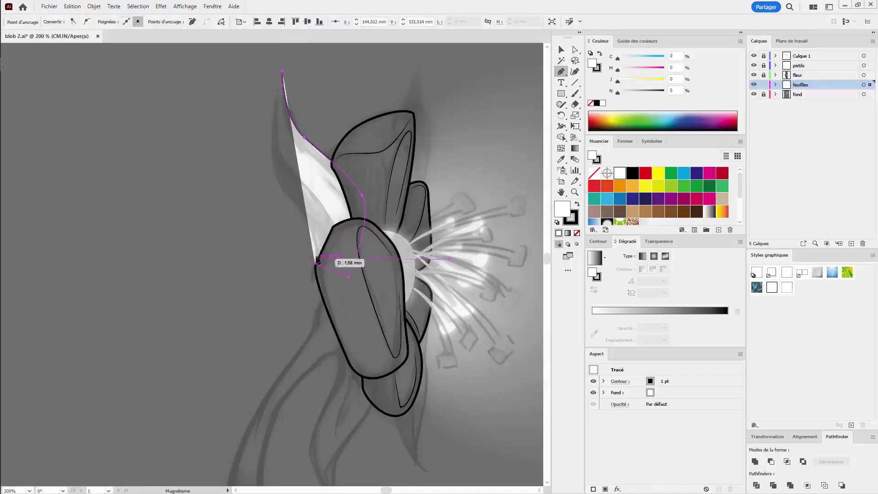
Draw the leaf's curved left edge up to its pointed tip, closing the shape
left_click(317, 261, "ctrl")
left_click_drag(320, 272, 349, 276)
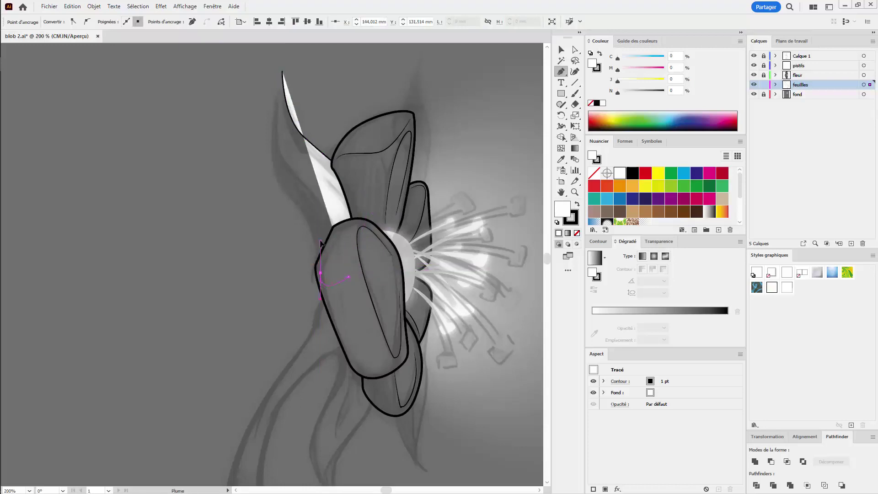
left_click(321, 250)
left_click(291, 202)
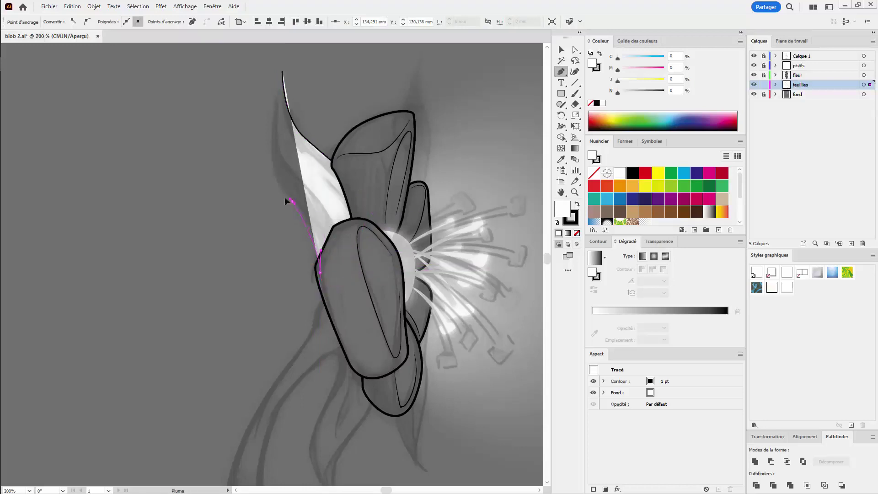
left_click_drag(276, 188, 268, 186)
mouse_move(282, 71)
left_mouse_down()
mouse_move(300, 87)
mouse_move(285, 75)
left_mouse_up()
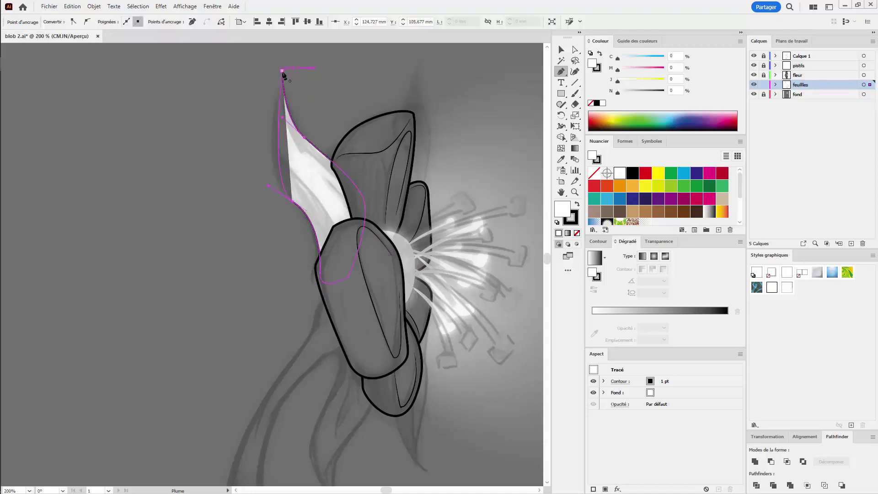
scroll(291, 59, "up", 3)
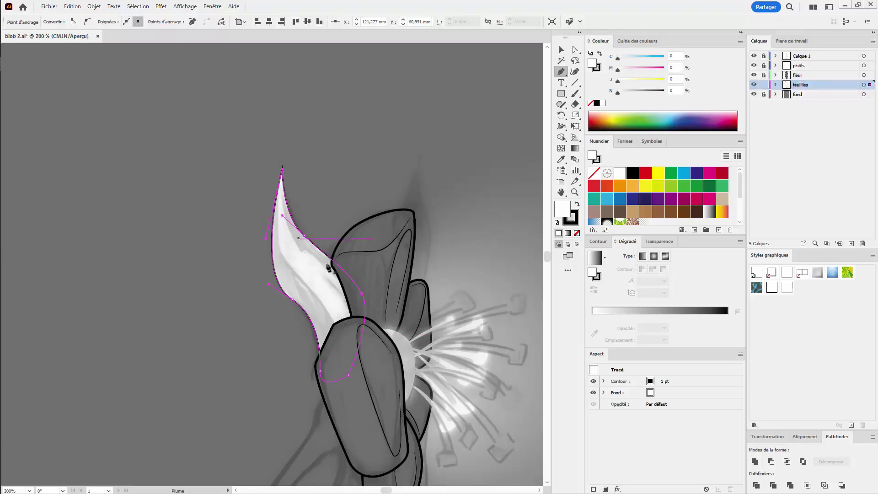
left_click(405, 210)
Draw a closed pointed leaf behind the top-right of the flower
left_click(422, 152)
left_click_drag(425, 212, 439, 226)
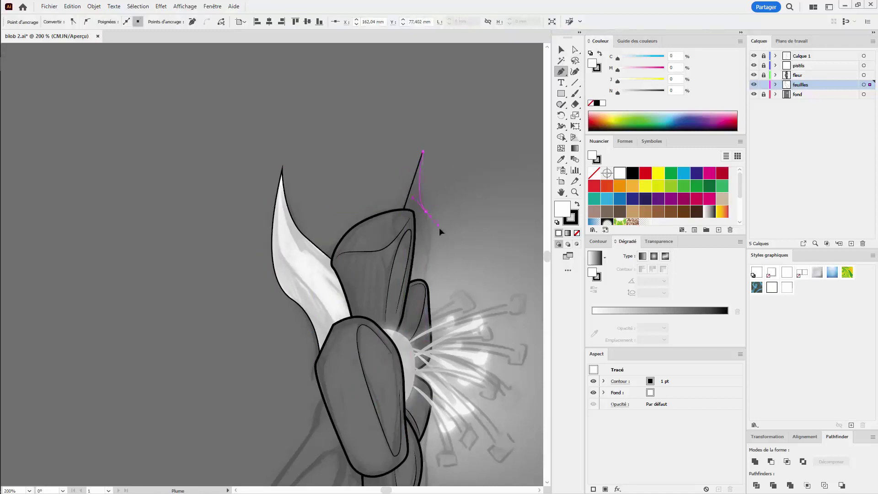
left_click_drag(420, 299, 413, 315)
left_click(388, 296)
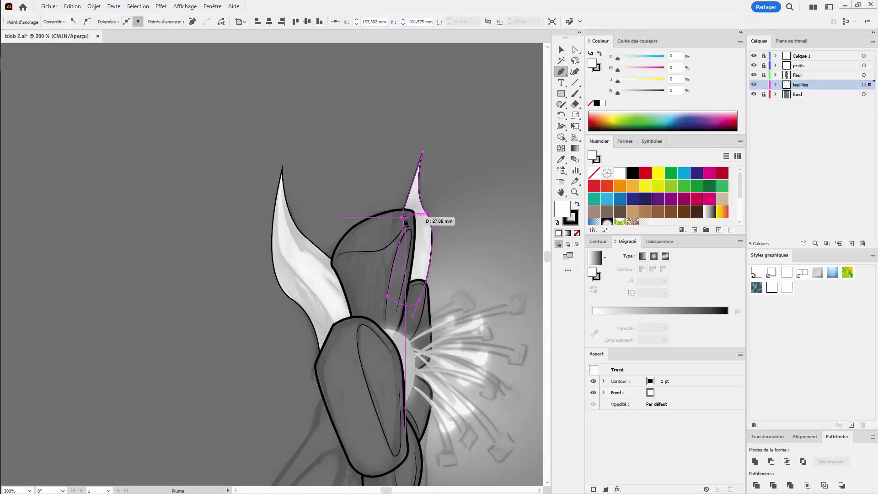
left_click(402, 217)
Pan down and draw a curved leaf curling below the lower petal
mouse_move(433, 312)
left_mouse_down()
mouse_move(316, 210)
mouse_move(475, 320)
mouse_move(520, 294)
mouse_move(540, 251)
mouse_move(439, 316)
mouse_move(449, 317)
left_mouse_up()
left_click_drag(368, 291, 396, 333)
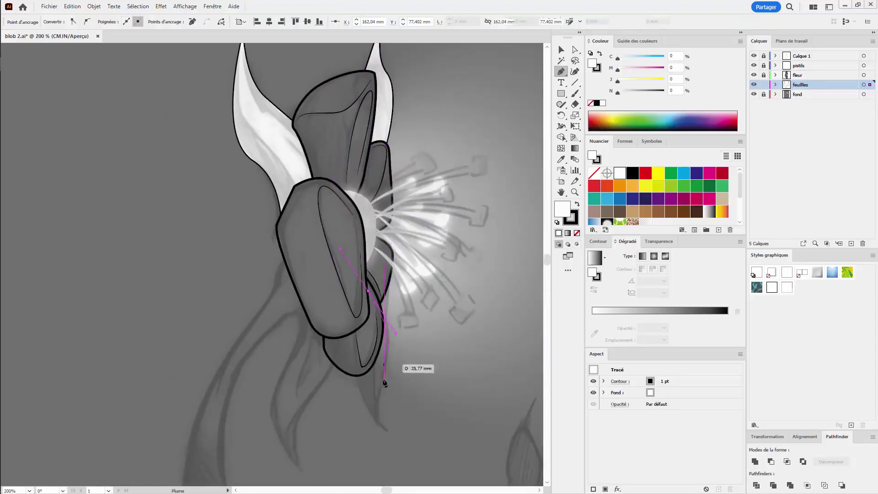
left_click_drag(381, 385, 397, 439)
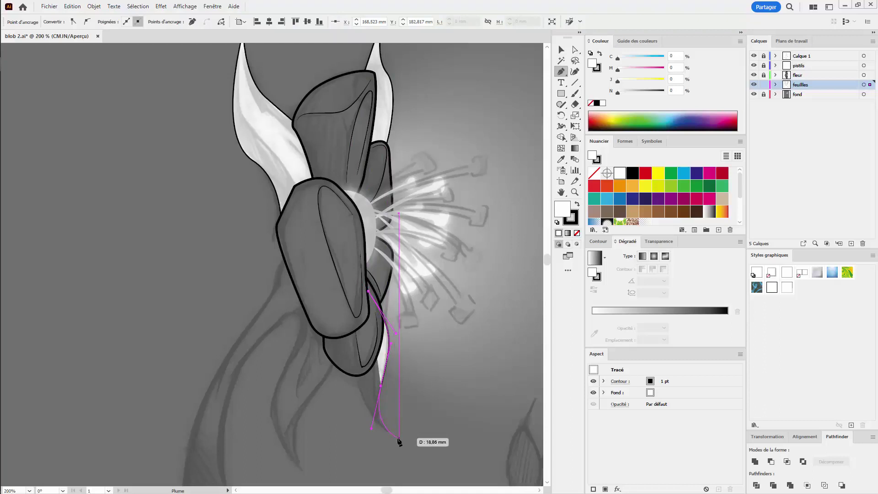
left_click_drag(399, 440, 398, 440)
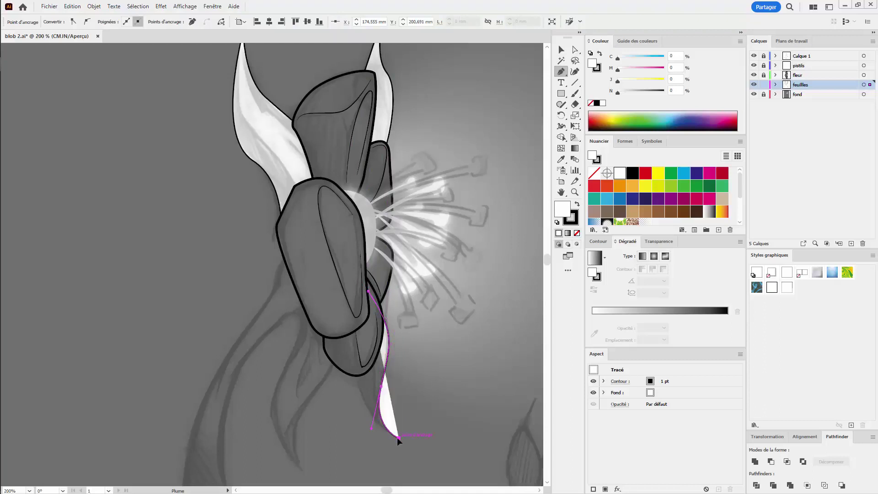
mouse_move(358, 370)
left_mouse_down()
mouse_move(348, 317)
mouse_move(342, 341)
left_mouse_up()
mouse_move(368, 291)
left_mouse_down()
mouse_move(353, 327)
mouse_move(392, 292)
left_mouse_up()
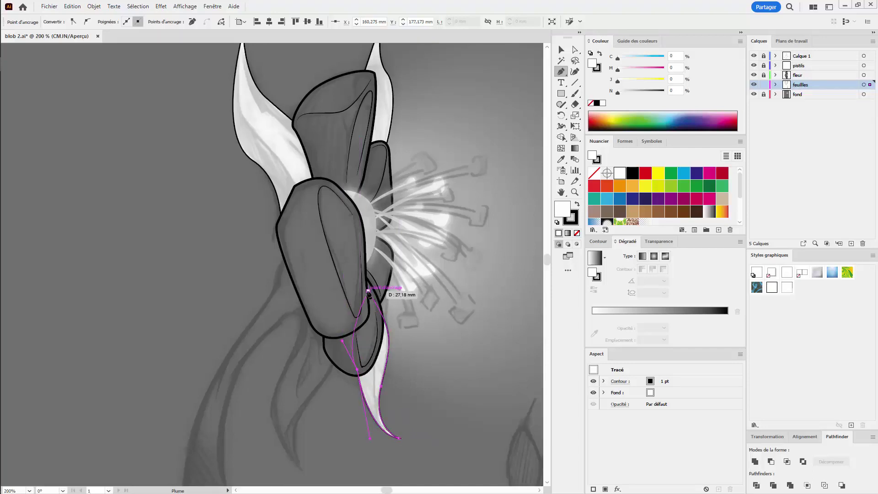
left_click(337, 358, "ctrl")
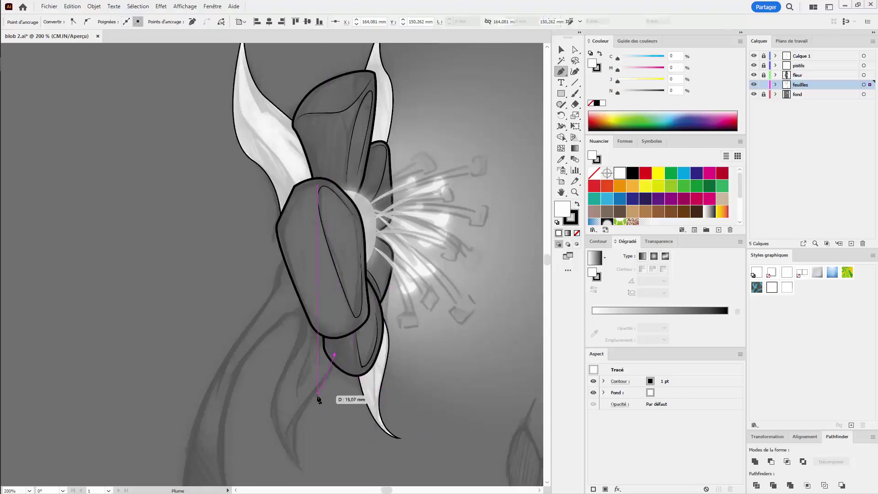
Draw a second curling leaf at the lower left, then deselect and zoom out to 150%
left_click_drag(311, 404, 308, 407)
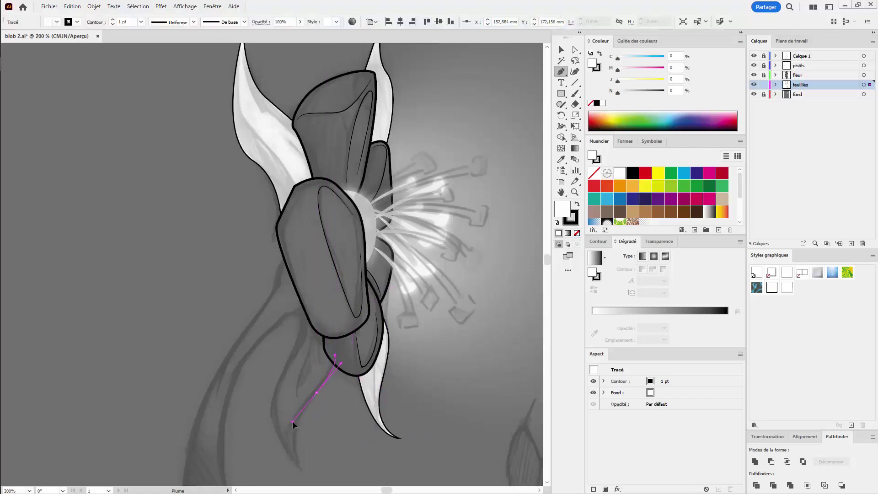
key("ctrl+z")
left_click(296, 422)
left_click_drag(295, 422, 304, 410)
left_click_drag(300, 416, 295, 418)
left_click_drag(305, 471, 317, 449)
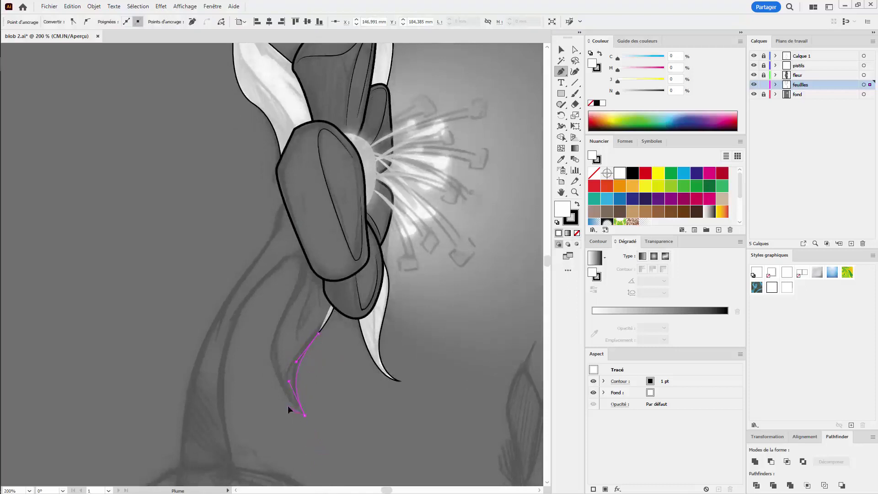
mouse_move(278, 404)
left_mouse_down()
mouse_move(270, 348)
mouse_move(306, 243)
left_mouse_up()
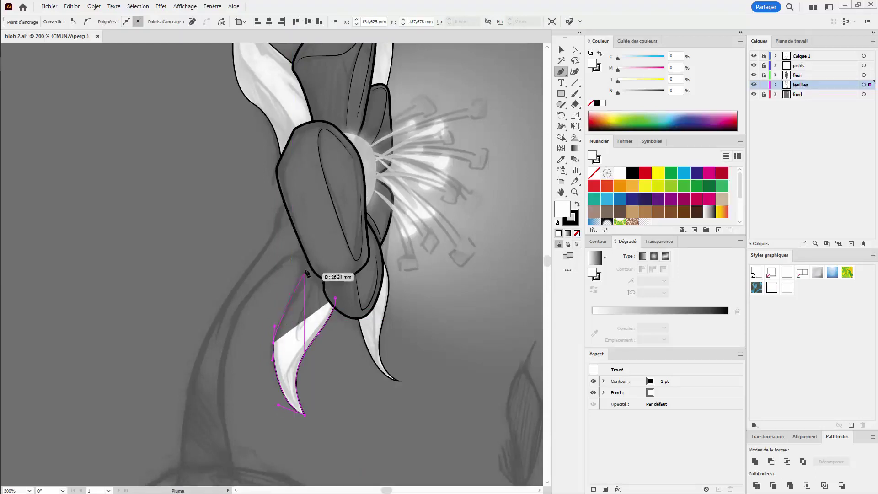
mouse_move(293, 200)
left_mouse_down()
mouse_move(342, 226)
mouse_move(343, 250)
left_mouse_up()
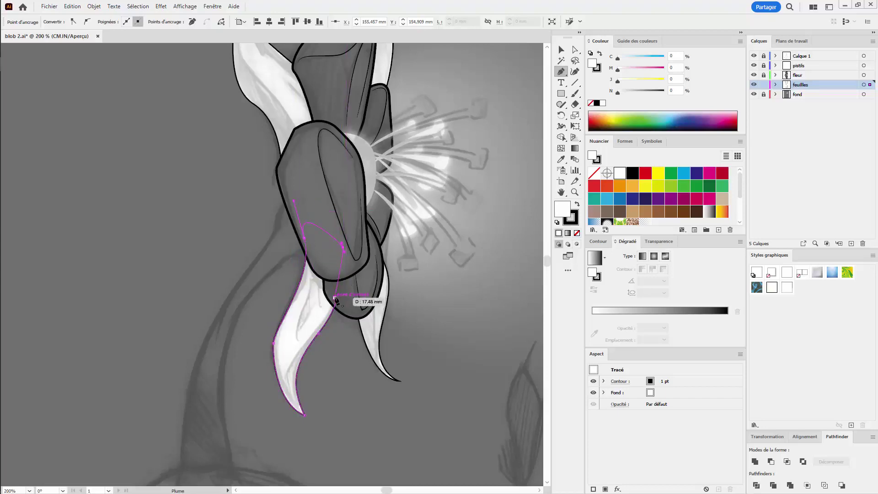
key("ctrl+shift+a")
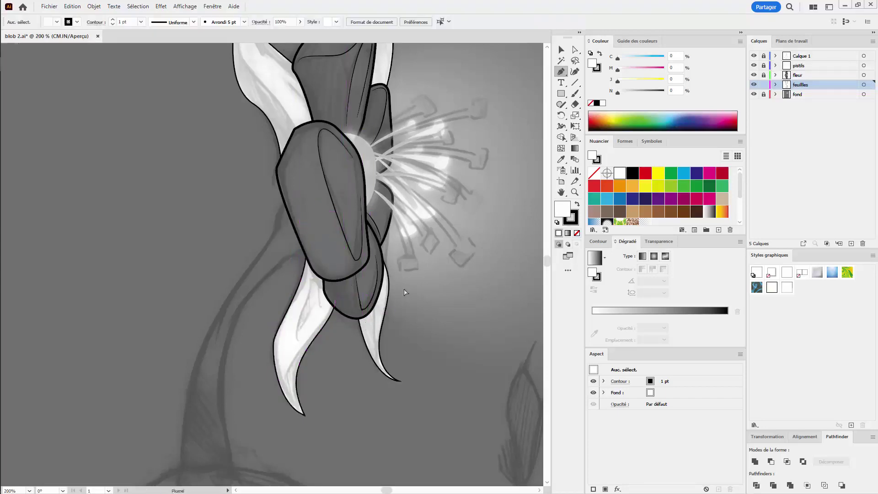
key("ctrl+minus")
Lock the feuilles layer, unlock the fleur petal paths, and select all petals
scroll(404, 285, "up", 2)
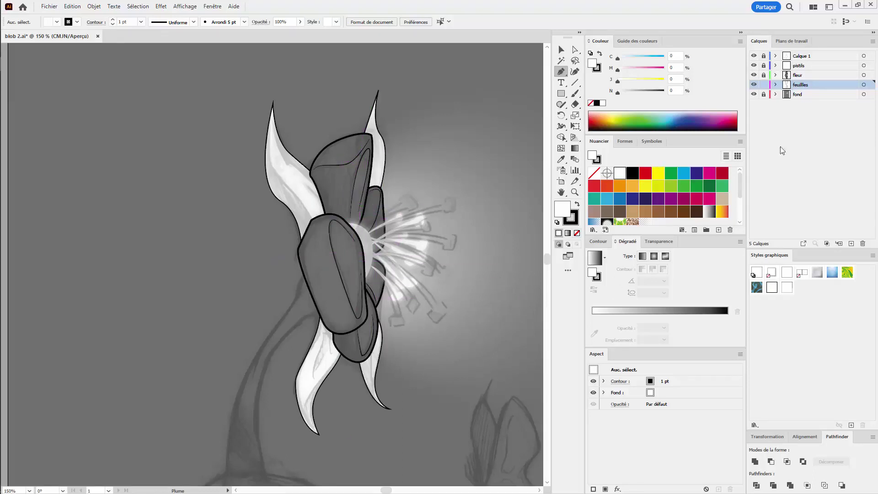
left_click(763, 85)
left_click(775, 75)
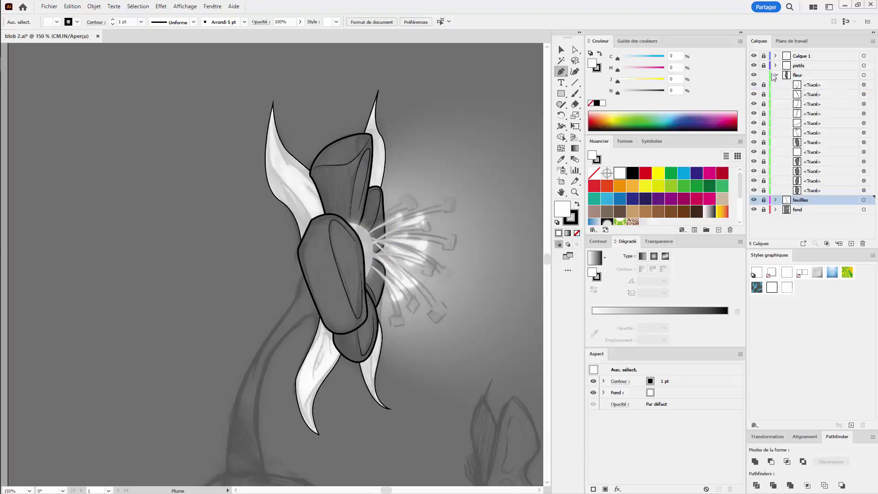
left_click(795, 145)
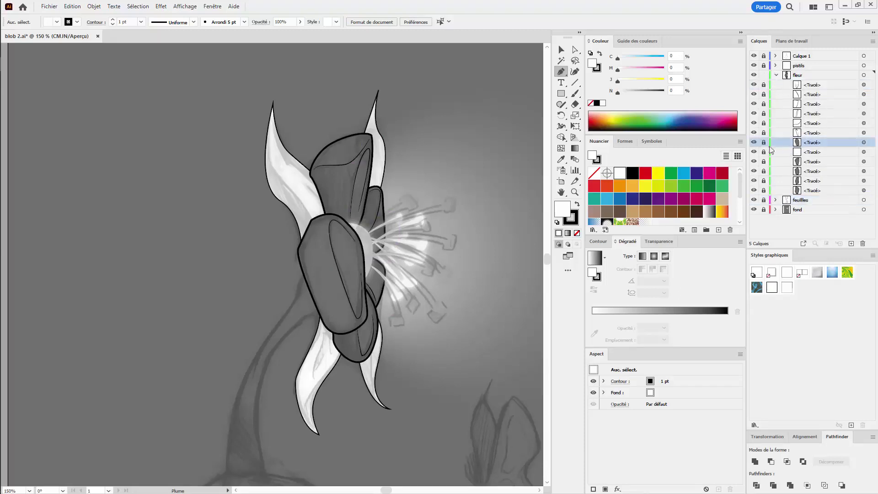
left_click_drag(765, 157, 765, 195)
key("ctrl+a")
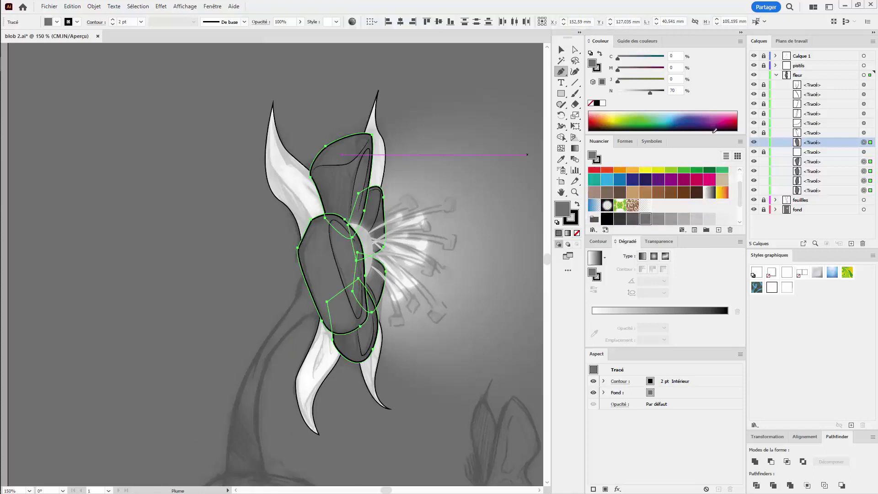
Fill the petals raspberry pink (C 10, M 85, J 41, N 0) and lock the petal paths
left_click(678, 392)
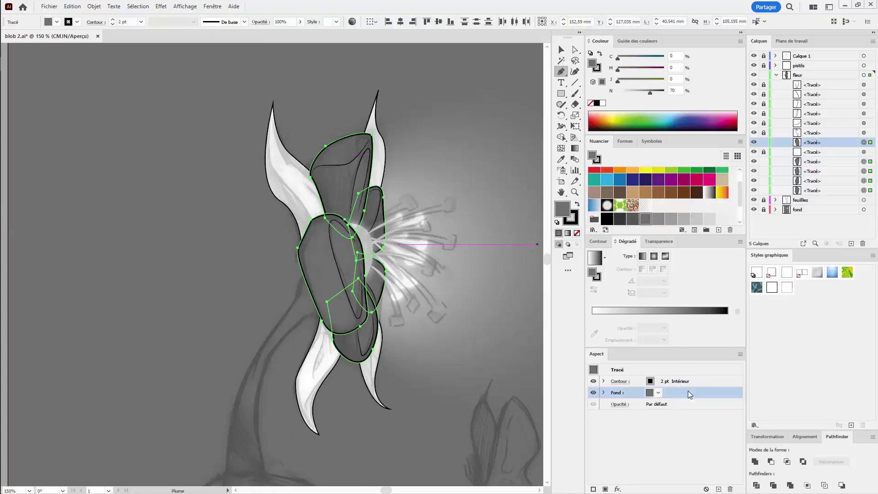
left_click(694, 178)
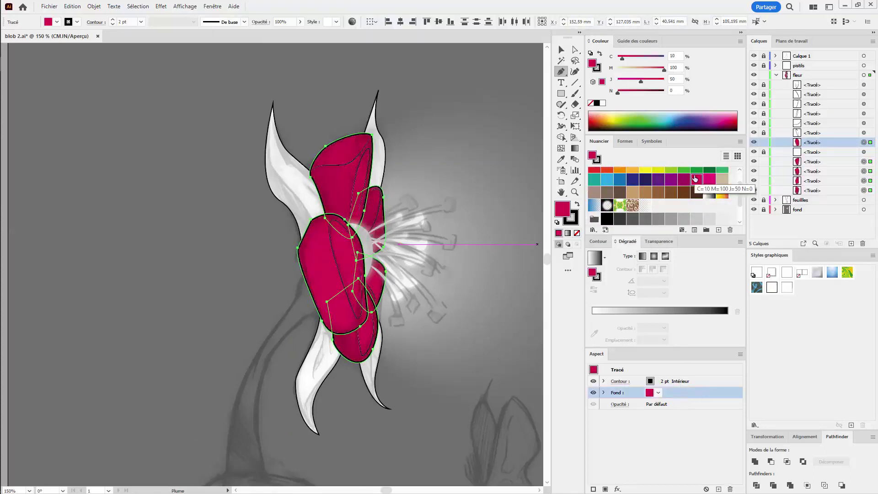
left_click(645, 68)
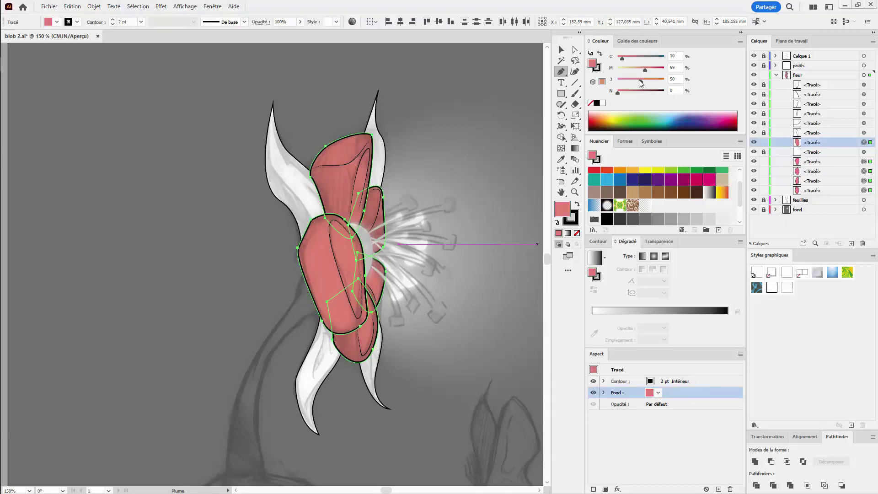
left_click_drag(640, 80, 637, 80)
left_click_drag(648, 70, 657, 71)
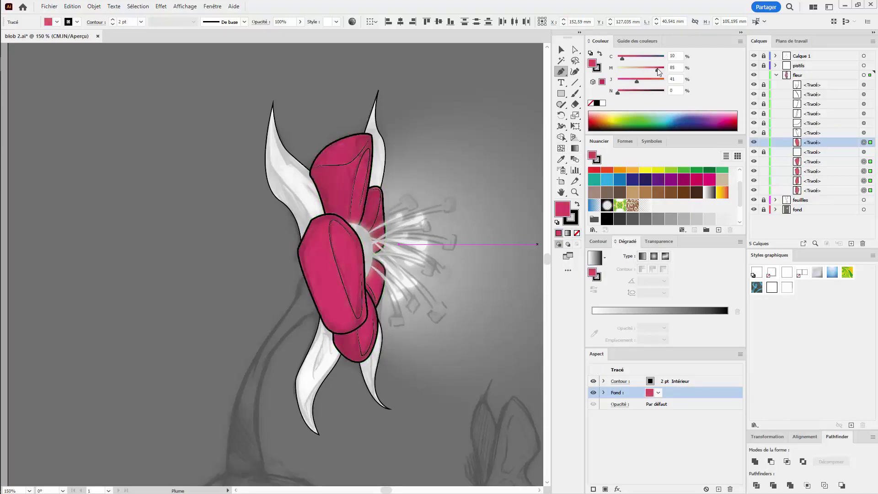
key("ctrl+shift+a")
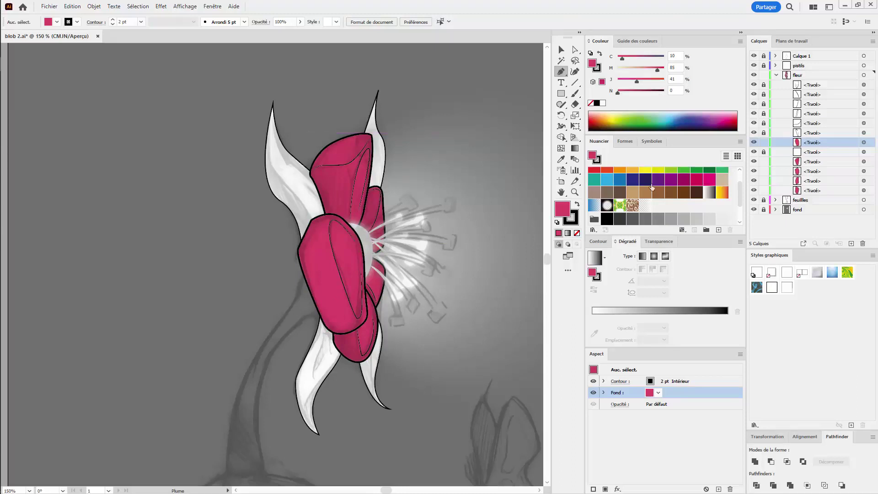
left_click_drag(763, 143, 764, 190)
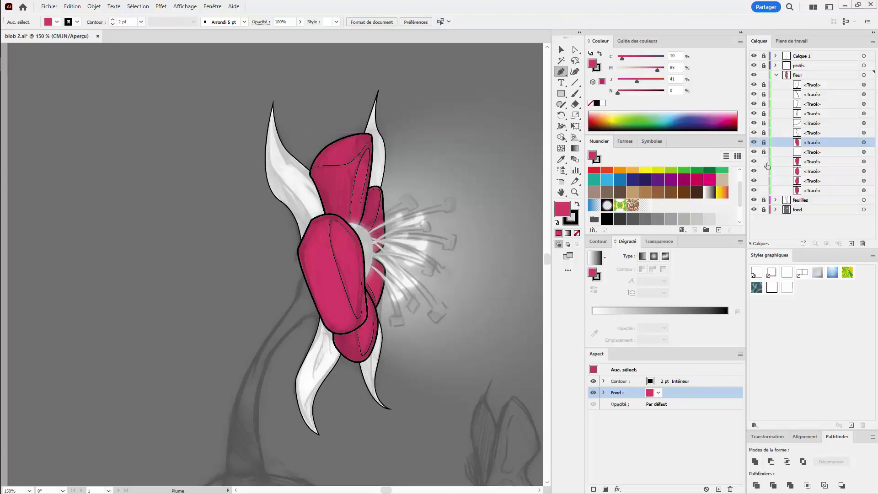
Collapse the fleur layer and expand feuilles to show its four leaf paths, targeting that layer
left_click(776, 75)
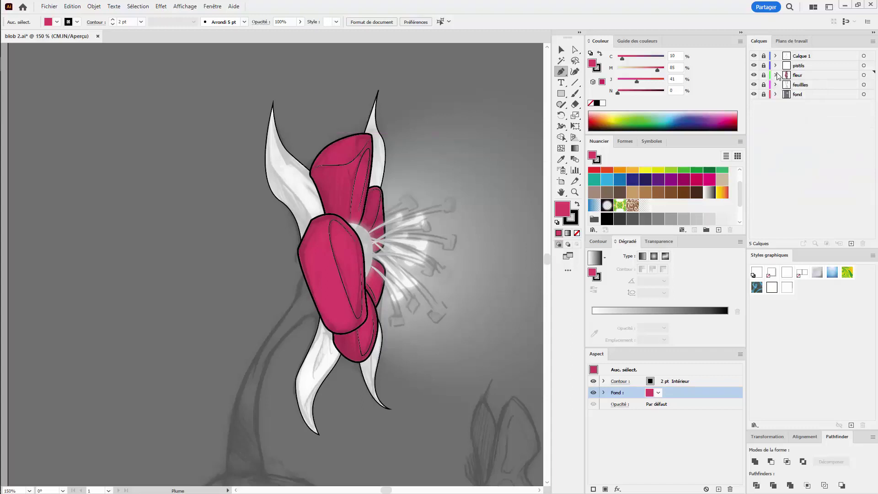
left_click(776, 75)
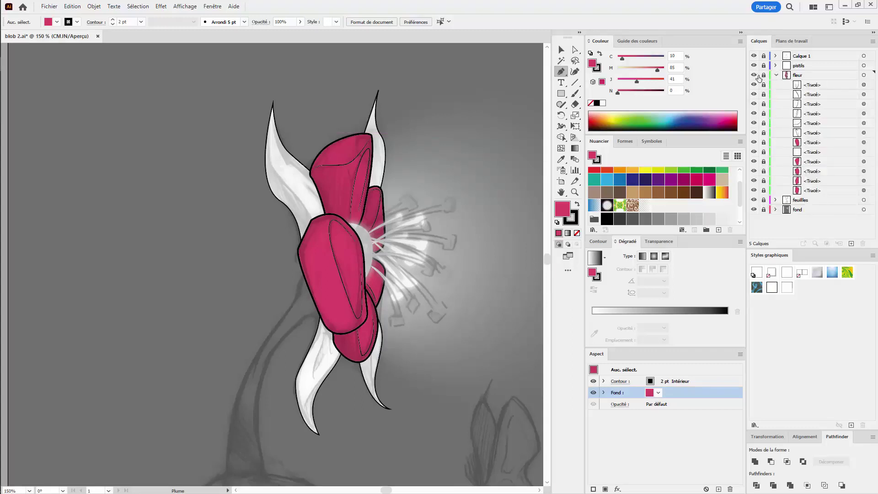
left_click(776, 75)
left_click(776, 85)
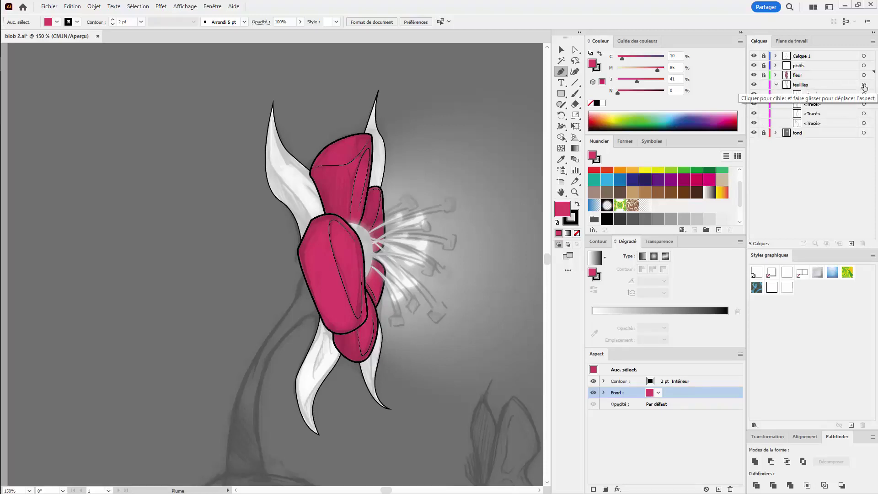
left_click(863, 87)
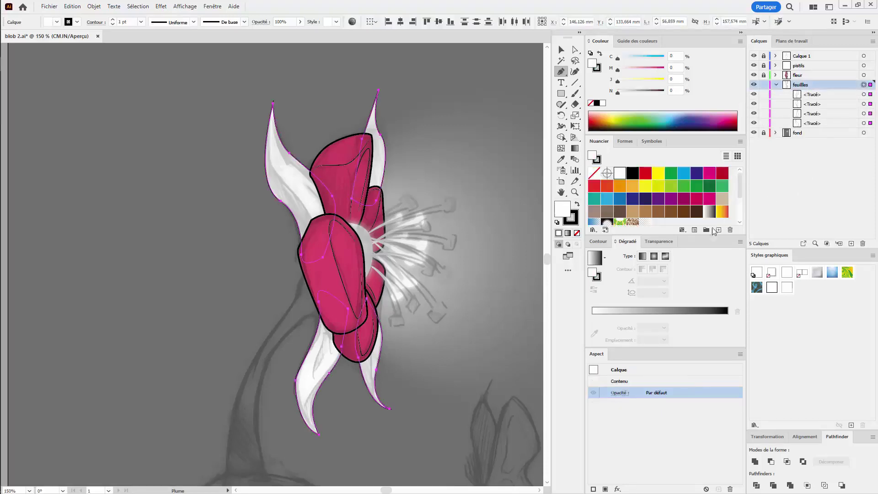
double_click(615, 382)
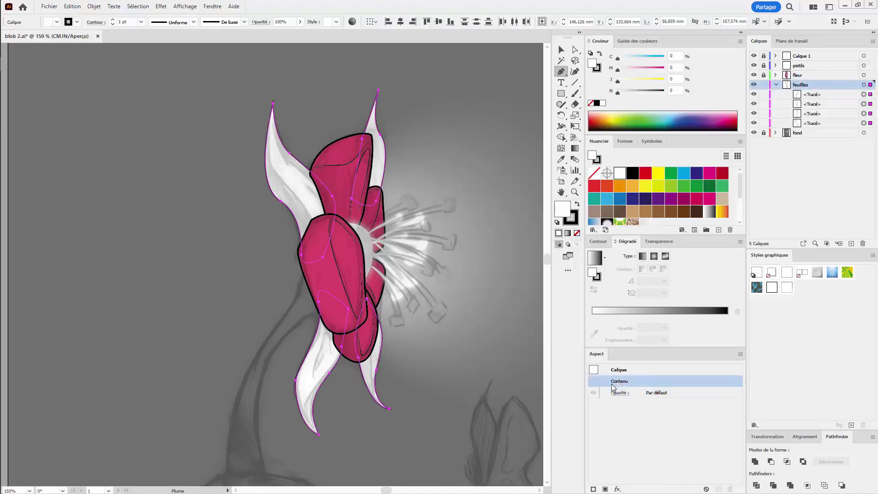
key("ctrl+shift+a")
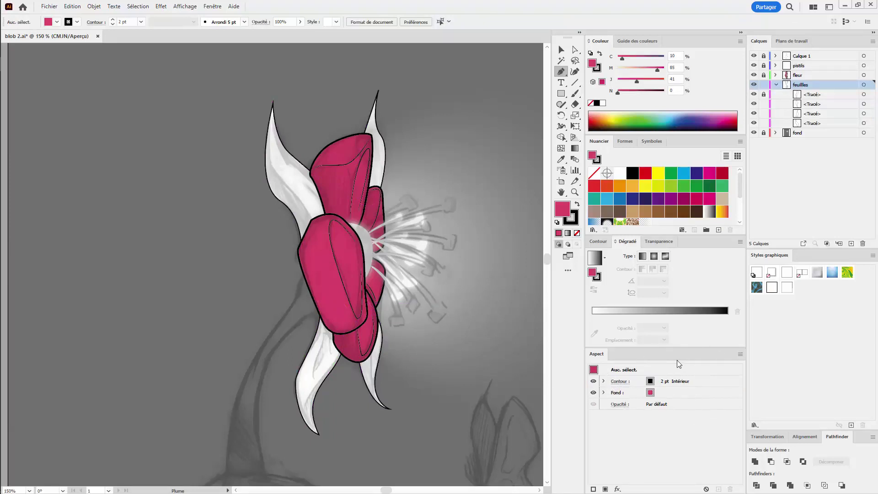
left_click(619, 371)
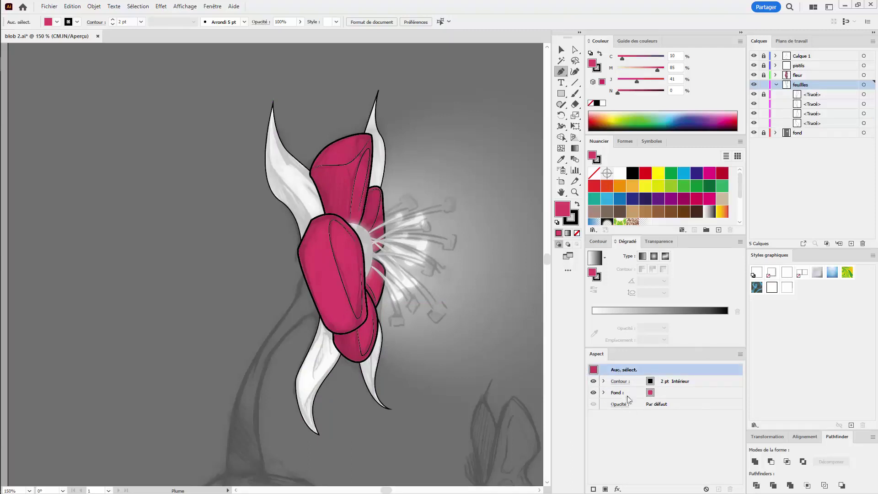
Target the feuilles layer and select its four leaf paths through the Aspect panel's Contenu entry
left_click(863, 85)
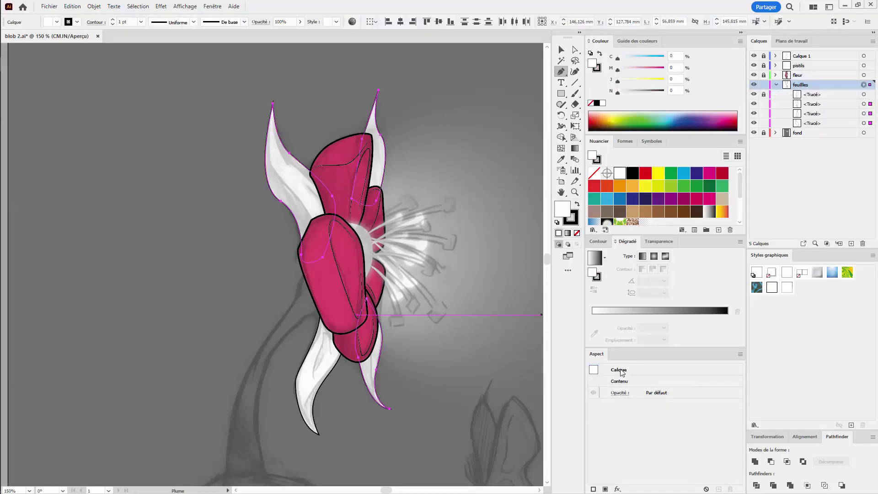
left_click(622, 372)
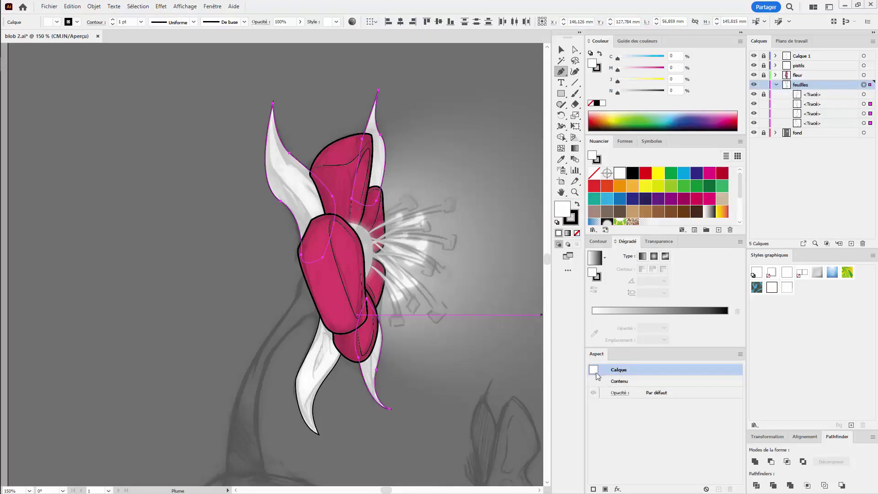
left_click(644, 382)
double_click(644, 382)
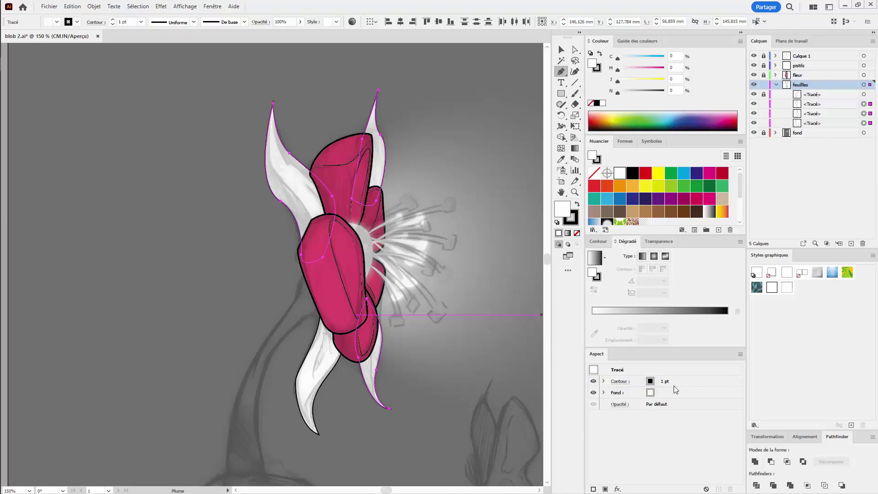
left_click(864, 85)
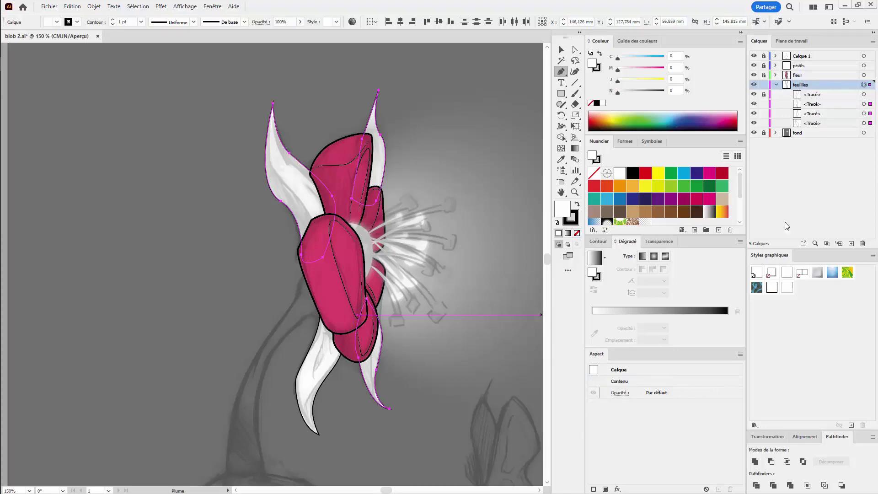
left_click(634, 375)
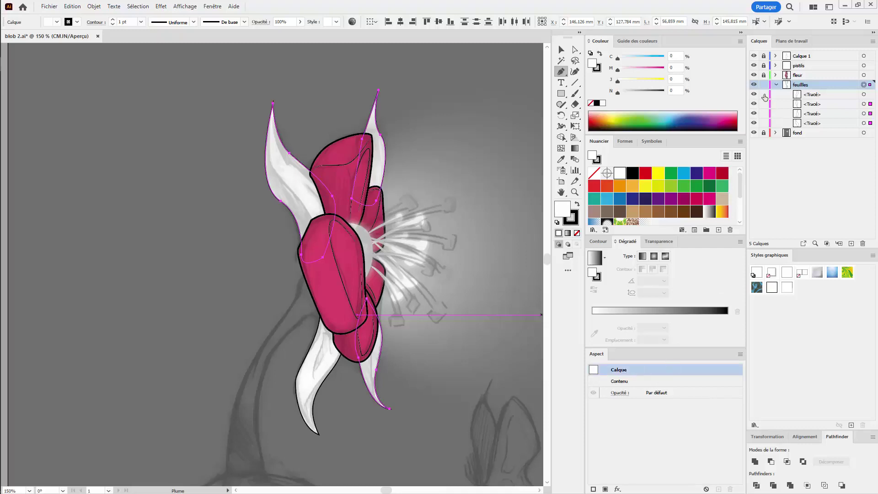
left_click(864, 95, "shift")
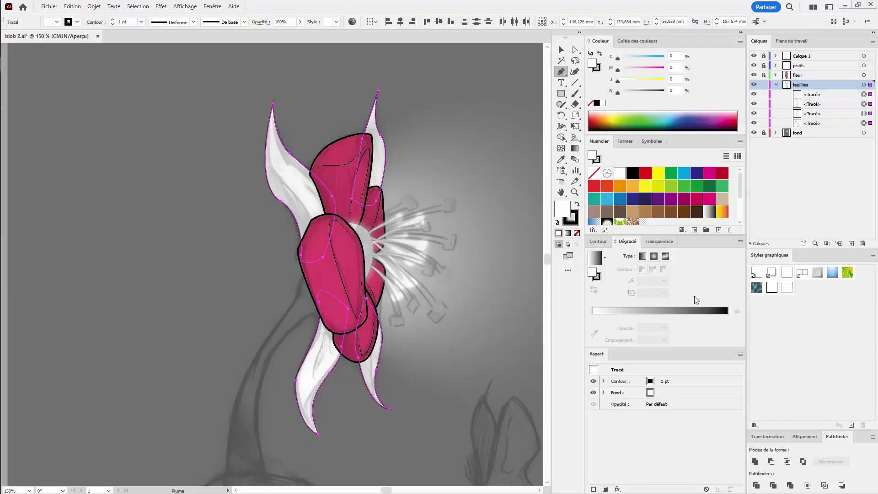
left_click(864, 85)
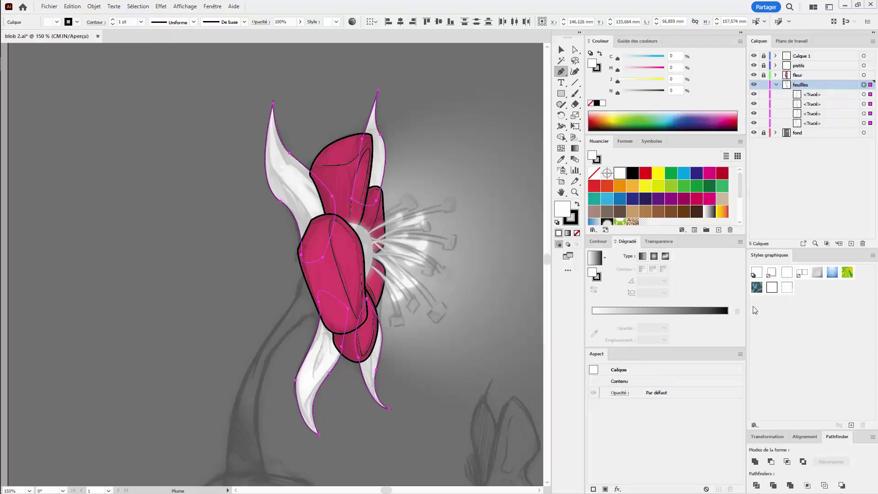
double_click(626, 381)
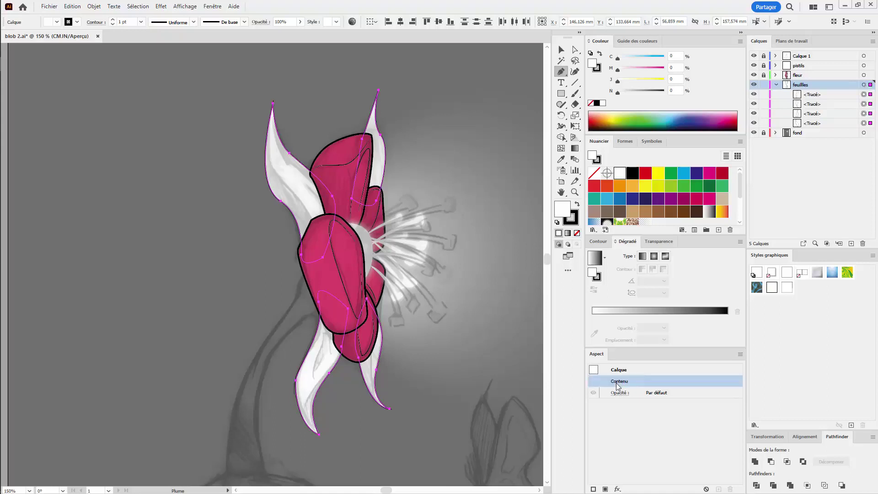
left_click(685, 377)
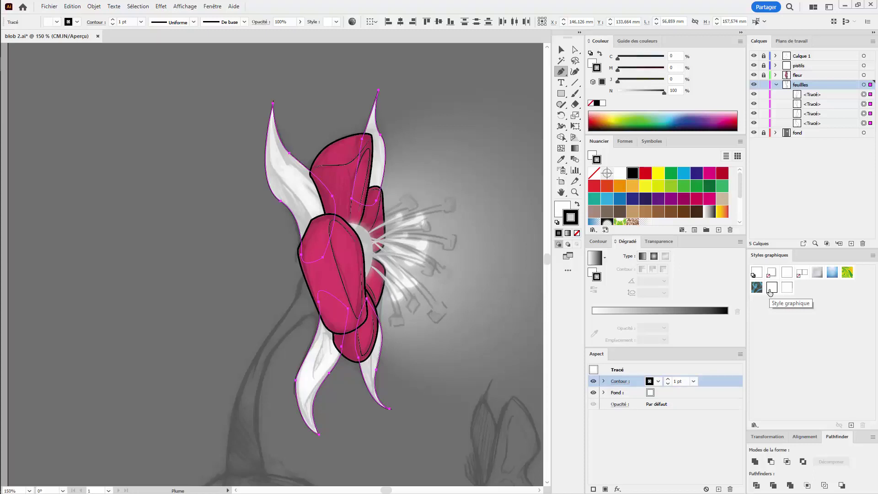
Apply the 2 pt black inside-stroke graphic style, fill the leaves lime green, and lock the leaf paths
left_click(770, 291)
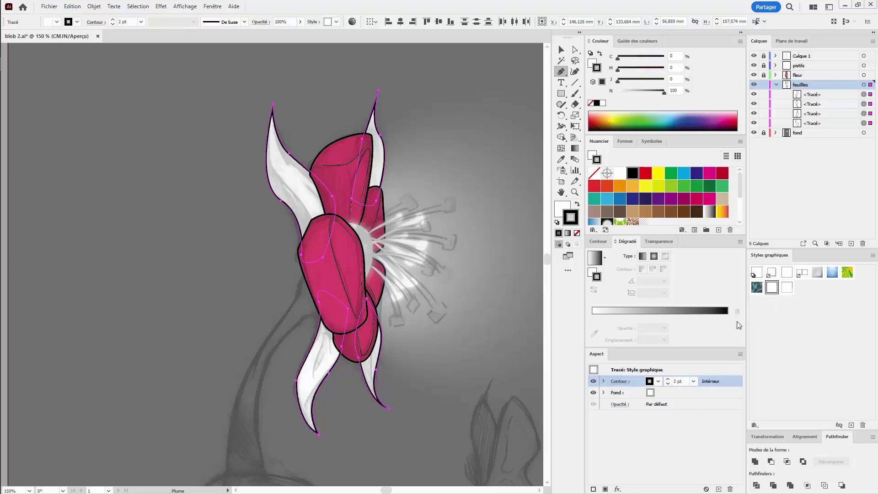
left_click(690, 396)
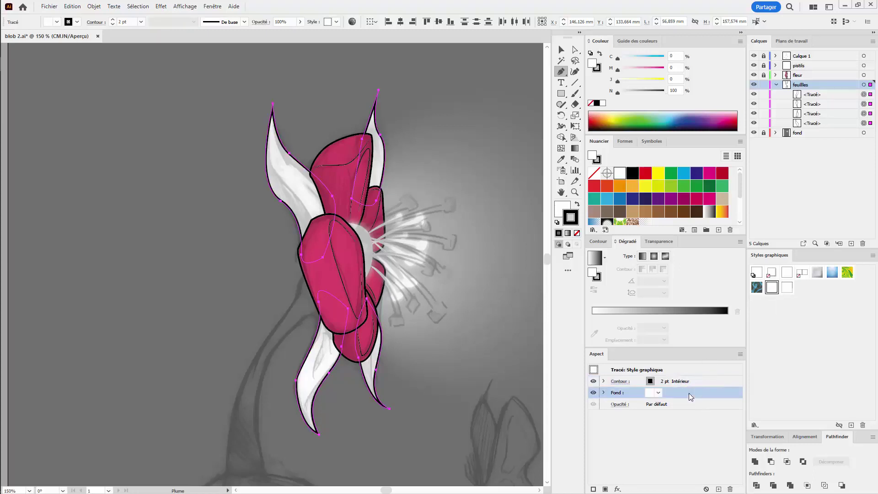
left_click(672, 186)
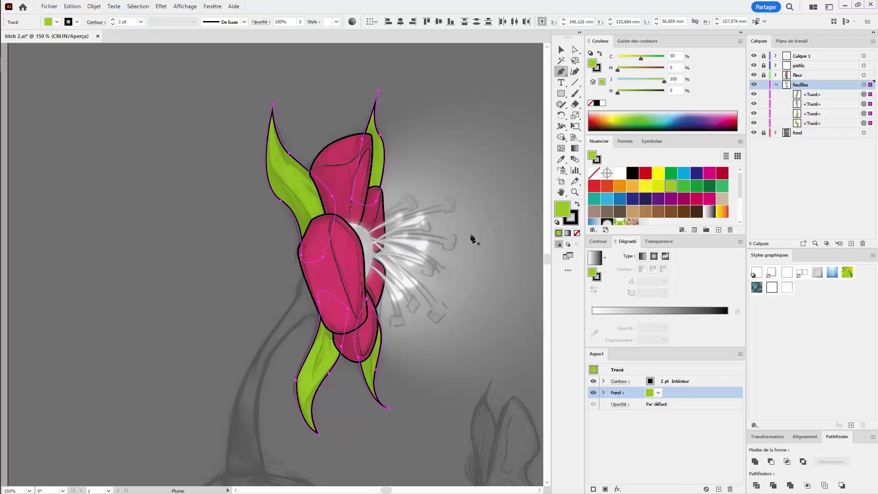
left_click_drag(763, 104, 764, 123)
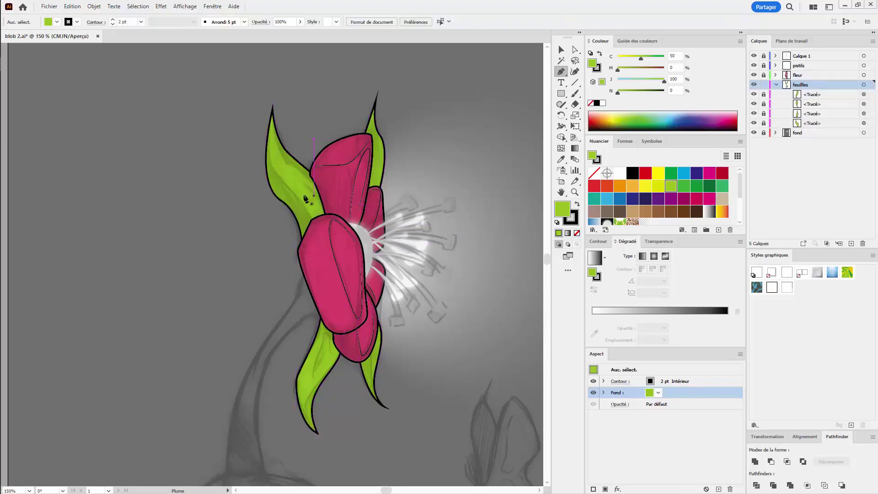
Set fill and stroke to none, zoom in, and draw a vein path up the upper-left leaf
left_click(731, 489)
left_click(680, 382)
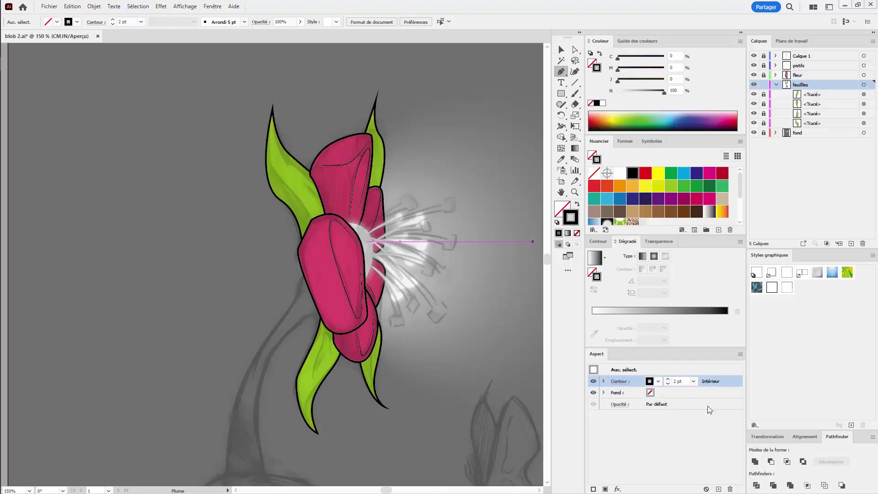
left_click(730, 489)
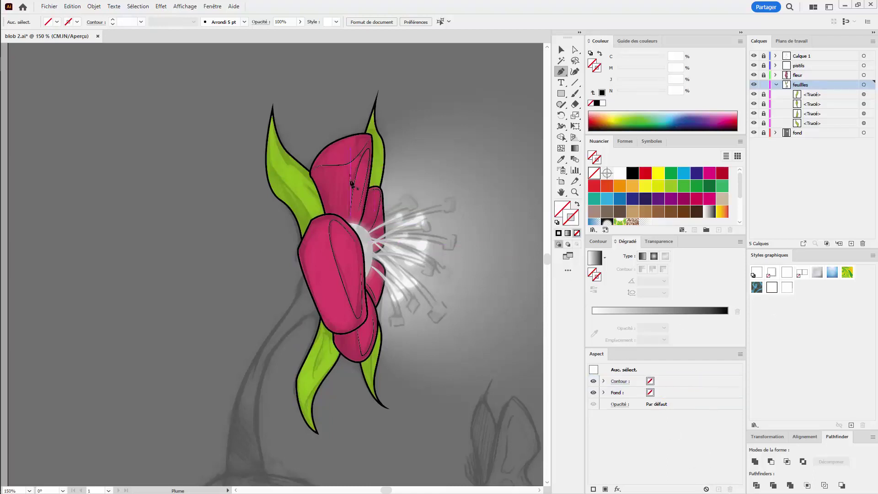
scroll(261, 163, "up", 2)
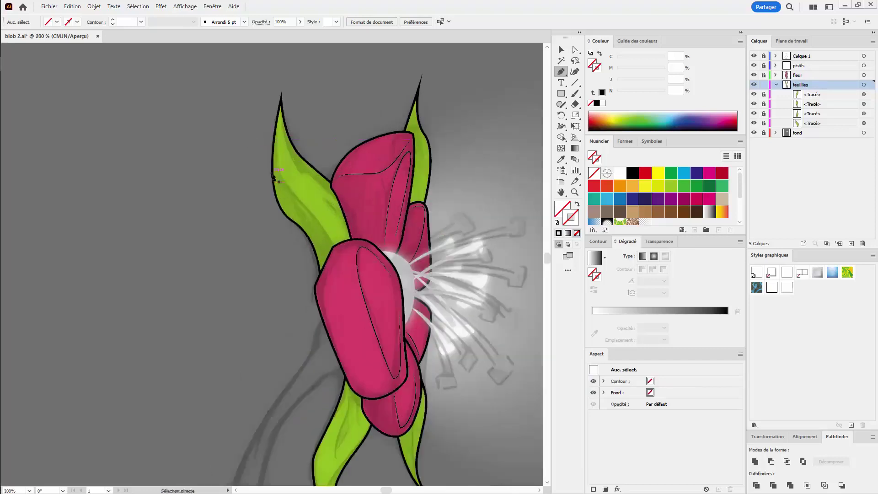
left_click_drag(366, 287, 346, 235)
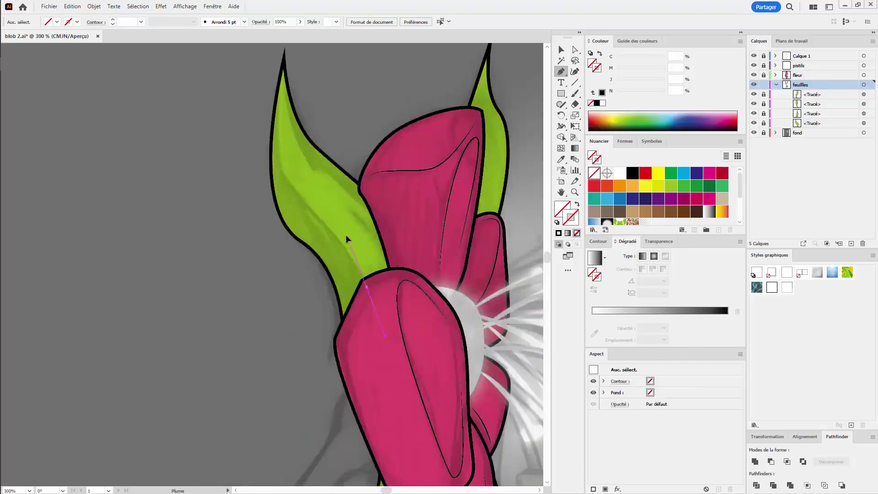
left_click(366, 280)
left_click(366, 290)
left_click(321, 224)
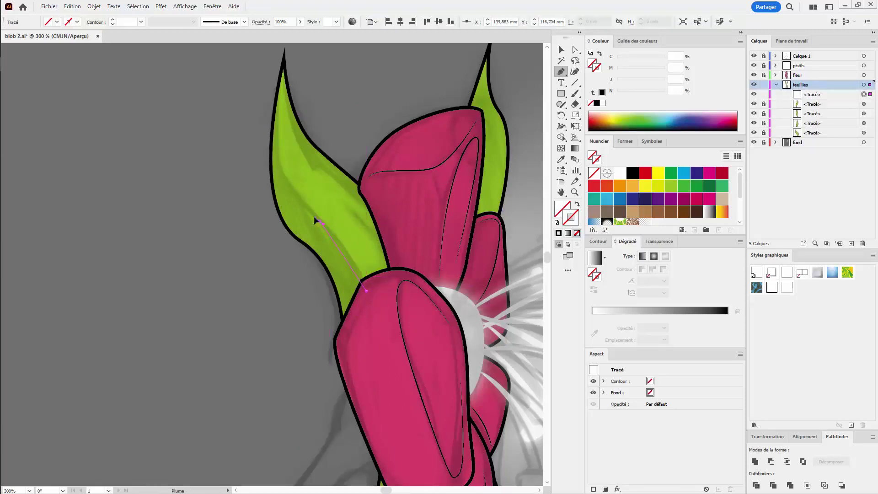
left_click(275, 179)
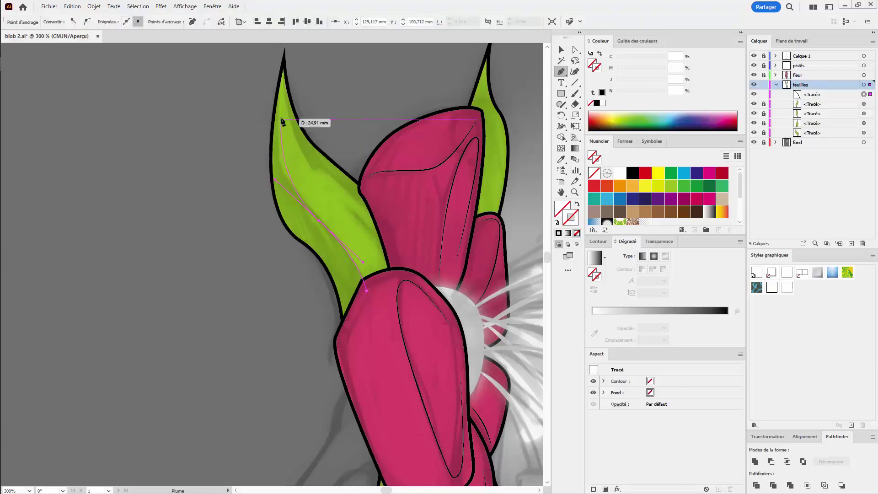
left_click(295, 82, "ctrl")
Give the vein a 1 pt black stroke and deselect it
left_click(687, 382)
type("1")
key("Return")
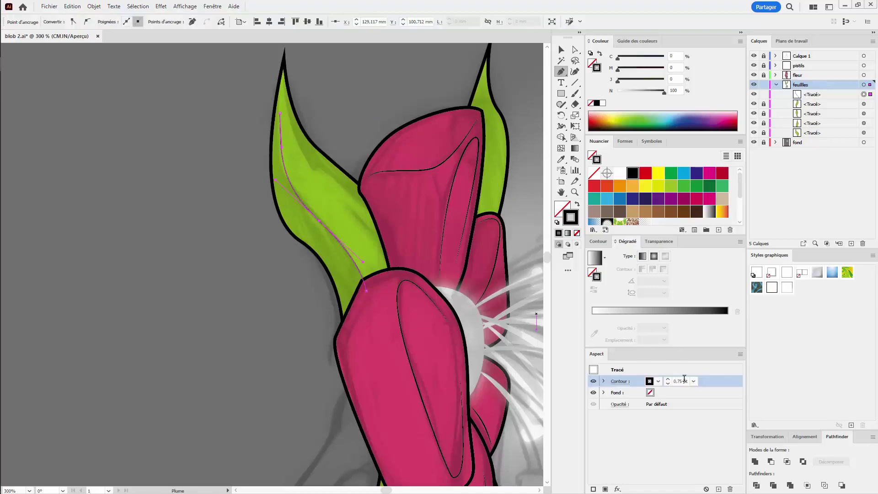
left_click(265, 314, "ctrl")
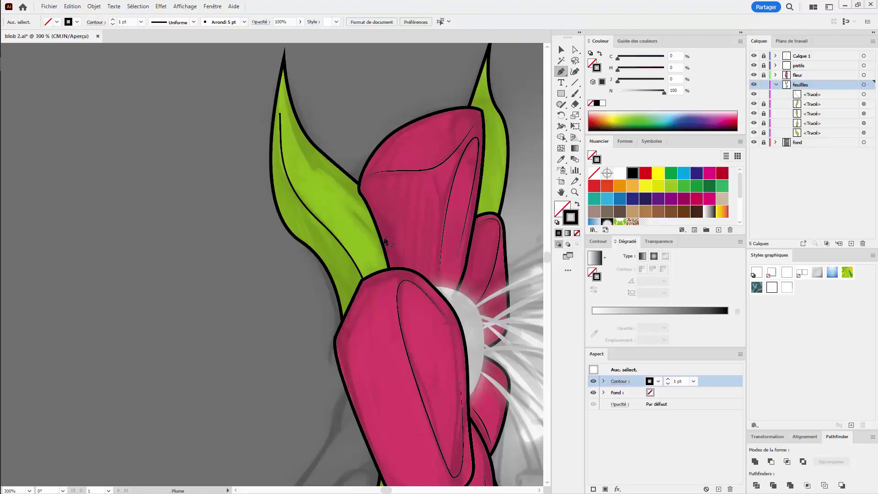
Draw a short curved black vein path on the upper-left leaf
left_click(396, 255)
left_click_drag(339, 197, 317, 179)
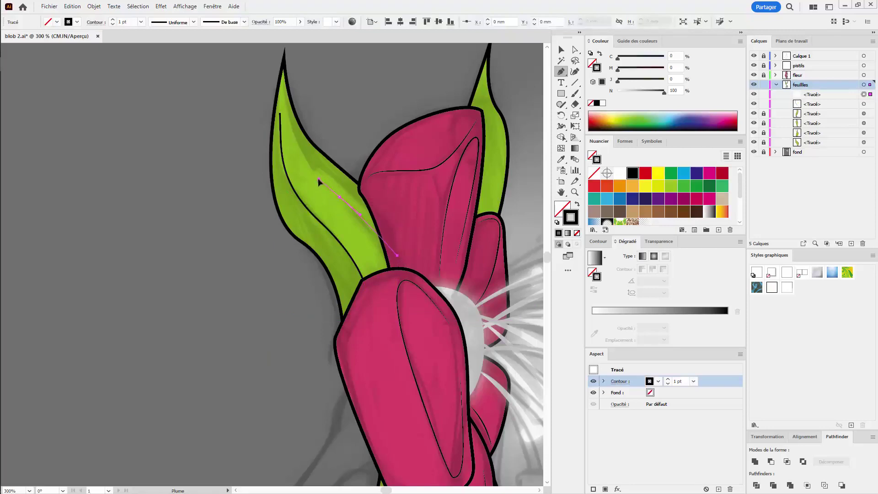
left_click(375, 194, "ctrl")
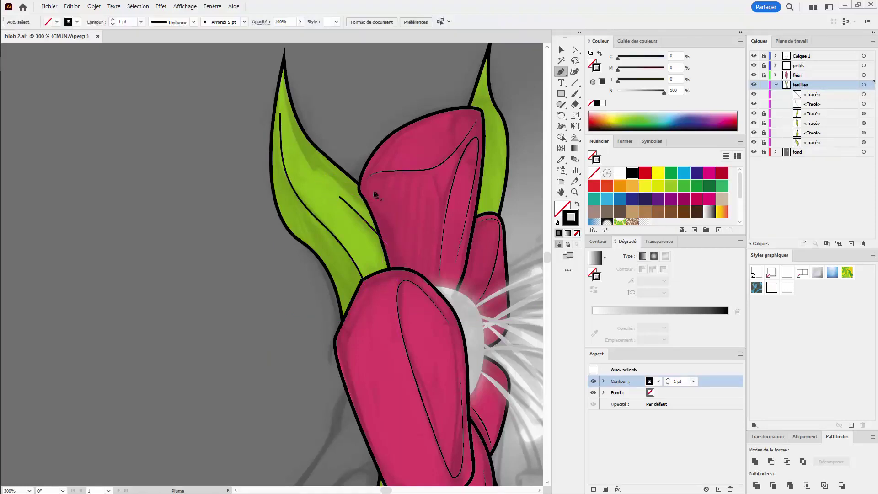
Draw a second vein from the upper-left leaf's base up toward its tip
left_click(379, 226)
left_click(339, 179)
left_click(320, 164)
left_click(301, 147)
left_click_drag(316, 177, 329, 189)
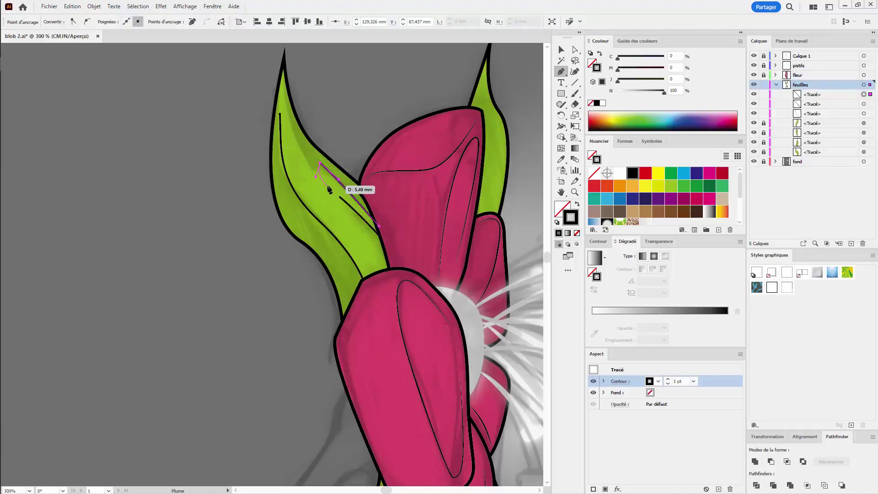
left_click_drag(329, 190, 283, 62)
scroll(286, 46, "up", 1)
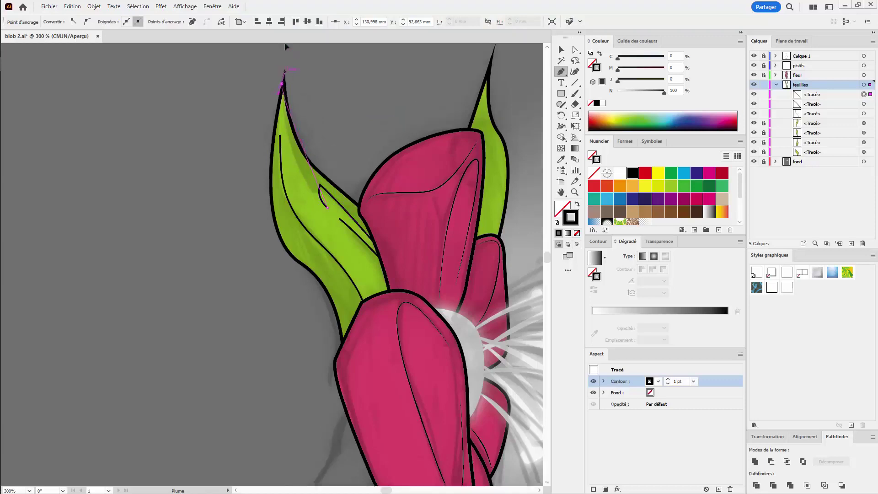
scroll(285, 47, "up", 5)
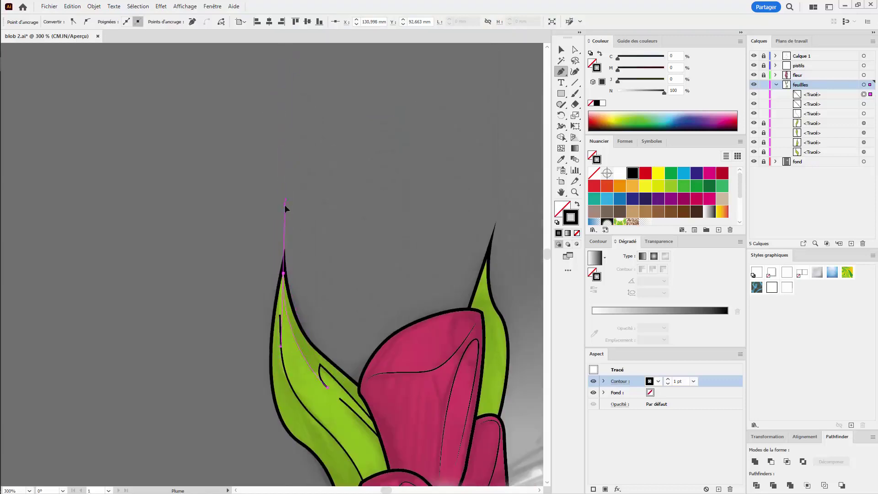
scroll(339, 223, "down", 6)
left_click_drag(242, 96, 262, 100)
key("Delete")
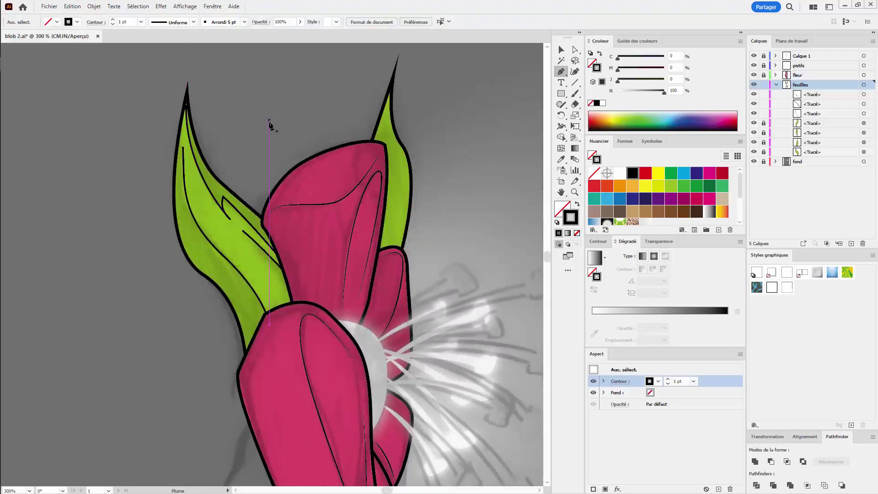
Draw a curved black vein down the lower-left leaf toward its tip
left_click_drag(418, 327, 423, 329)
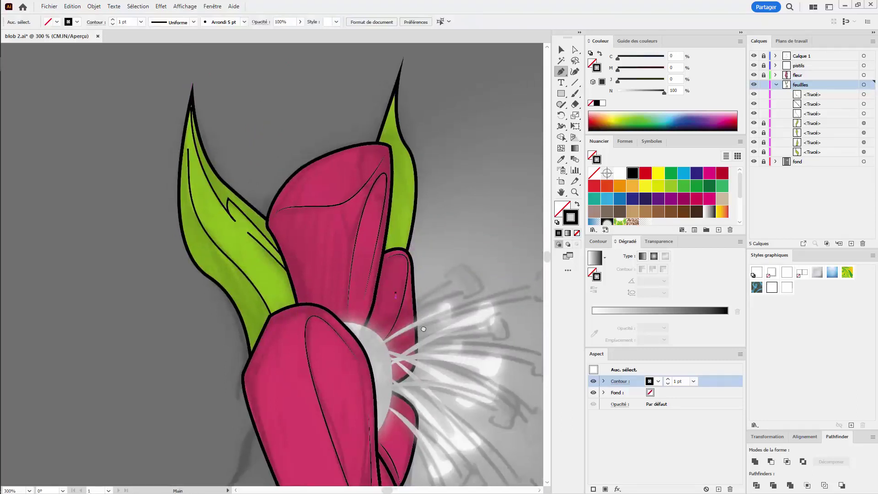
scroll(423, 329, "down", 5)
scroll(435, 290, "down", 3)
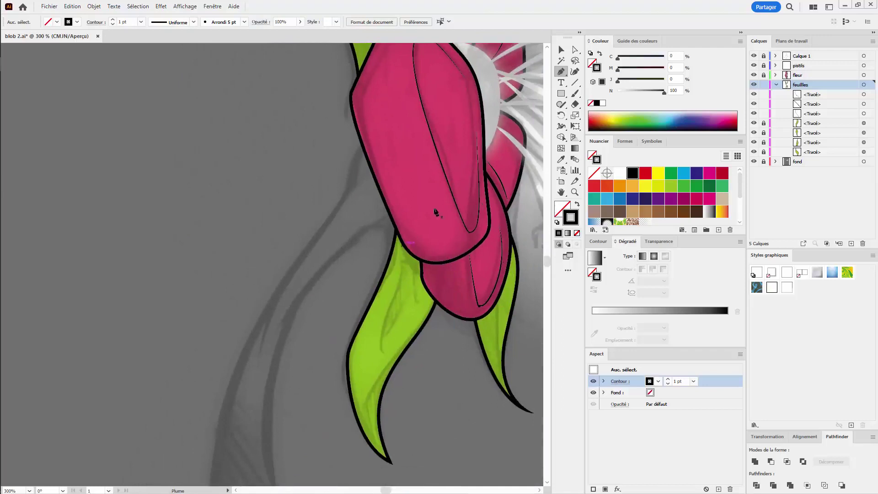
left_click(404, 233)
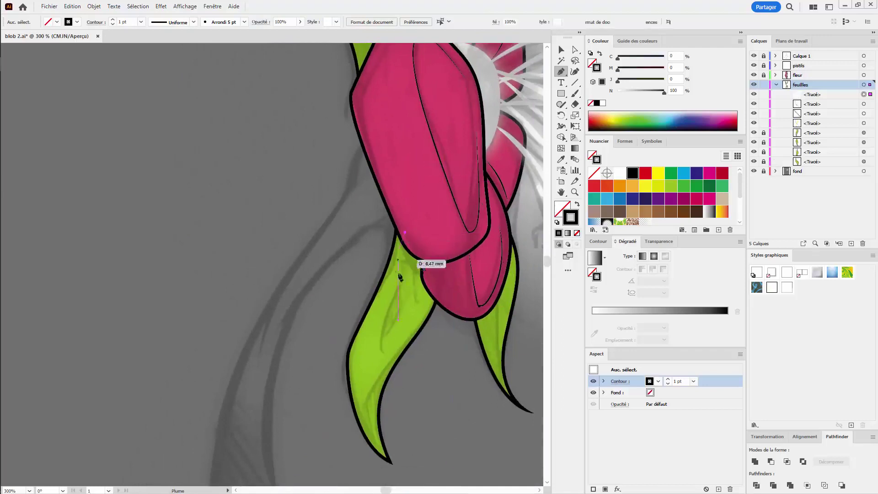
left_click(392, 296)
mouse_move(373, 332)
left_mouse_down()
mouse_move(369, 422)
mouse_move(359, 403)
left_mouse_up()
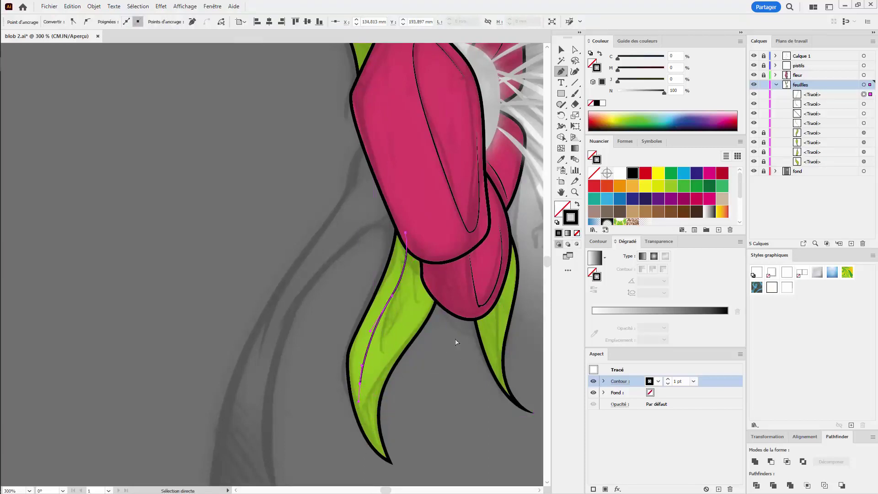
key("Escape")
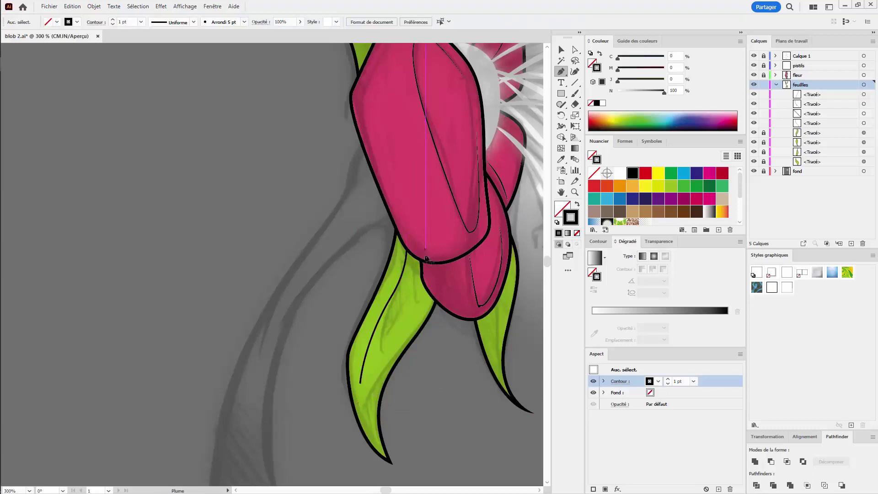
Draw a second vein beside it, ending at the lower-left leaf's tip
left_click(433, 256)
left_click(392, 312)
left_click(386, 334)
left_click(379, 354)
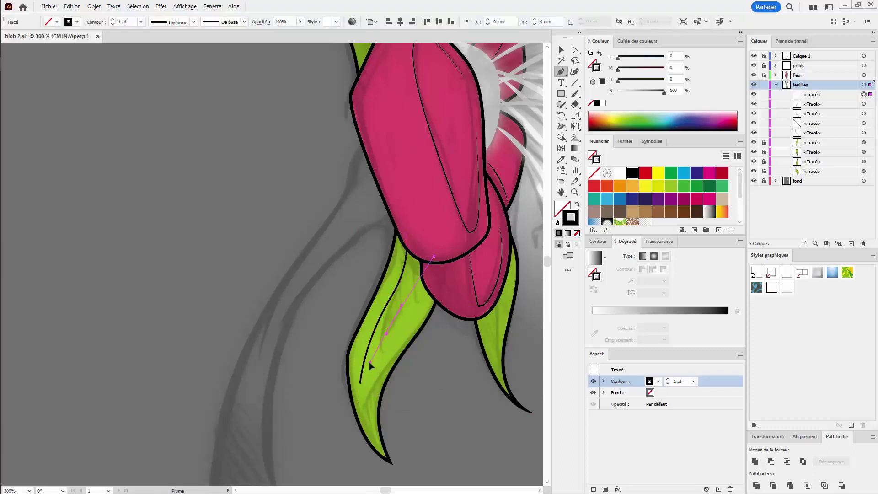
left_click_drag(377, 440, 376, 452)
left_click(387, 462)
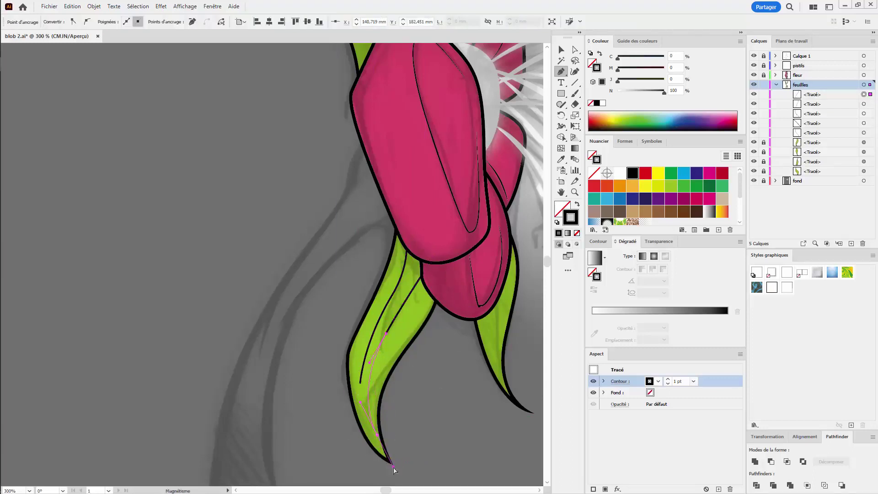
left_click(456, 378, "ctrl")
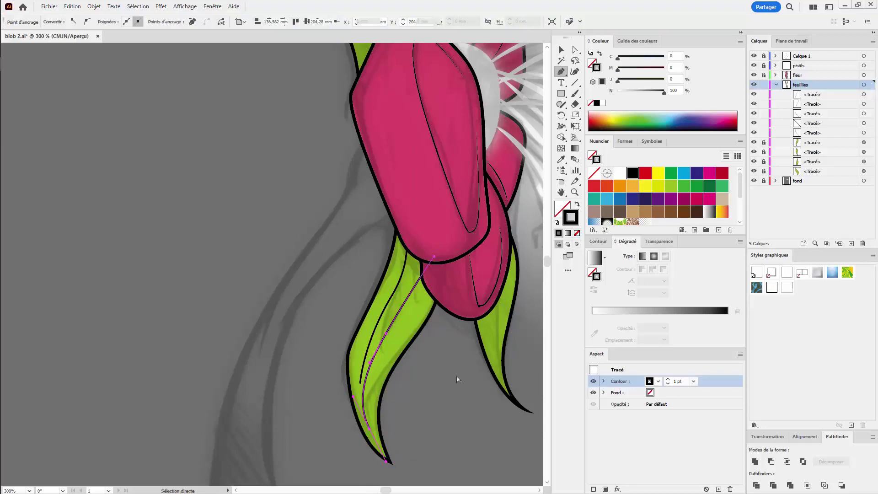
left_click_drag(445, 362, 306, 345)
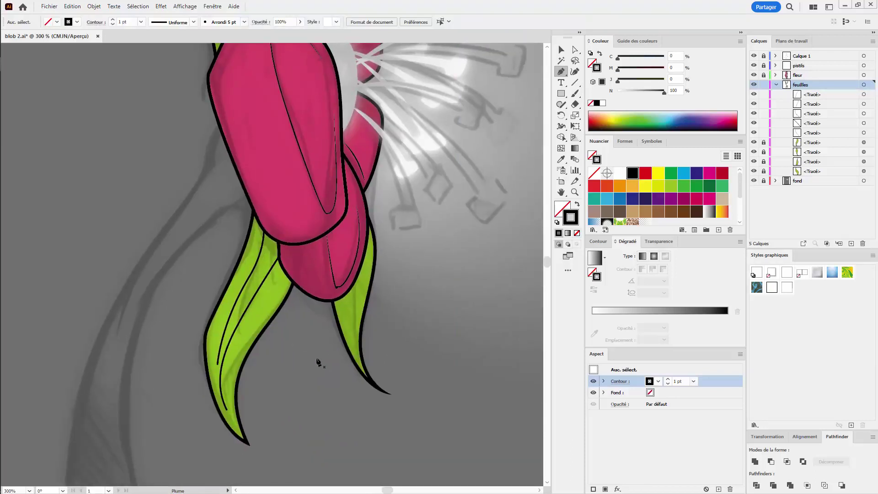
Draw a vein down the small lower-right leaf, curving into its tip
left_click(359, 297)
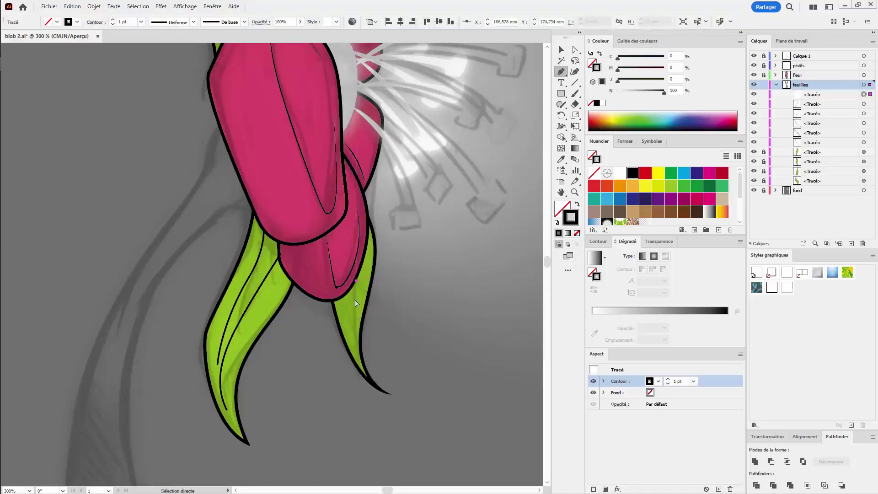
left_click(349, 252)
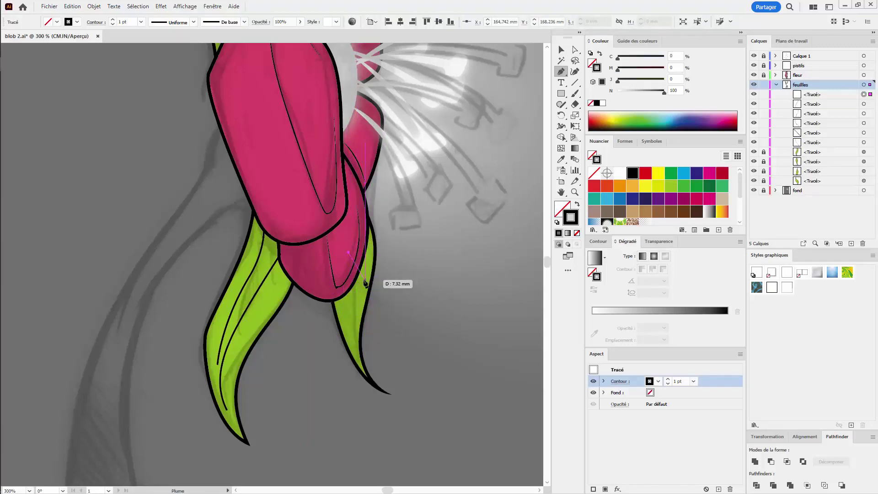
left_click(347, 235)
left_click(352, 288)
left_click(353, 315)
left_click(353, 342)
mouse_move(361, 365)
left_mouse_down()
mouse_move(369, 380)
mouse_move(333, 332)
left_mouse_up()
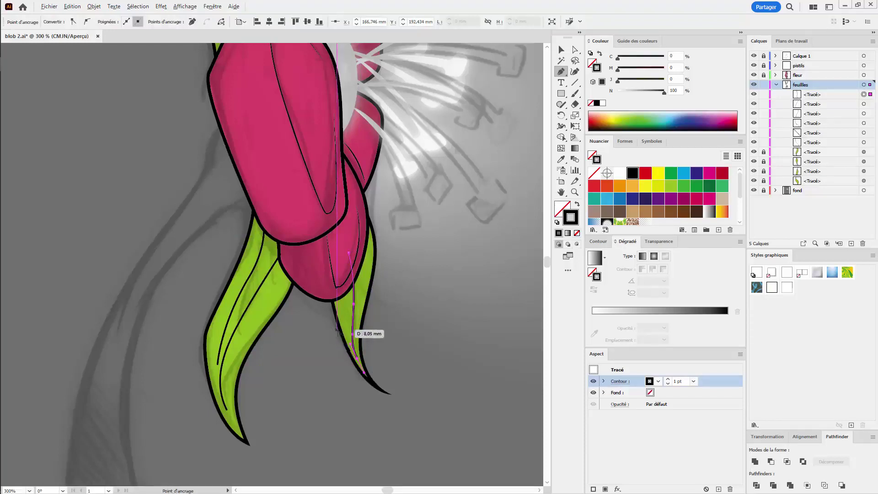
Zoom out to 150% to see the whole flower and remove the tip anchor's curve handle
key("ctrl+minus")
key("ctrl+minus")
scroll(256, 278, "up", 2)
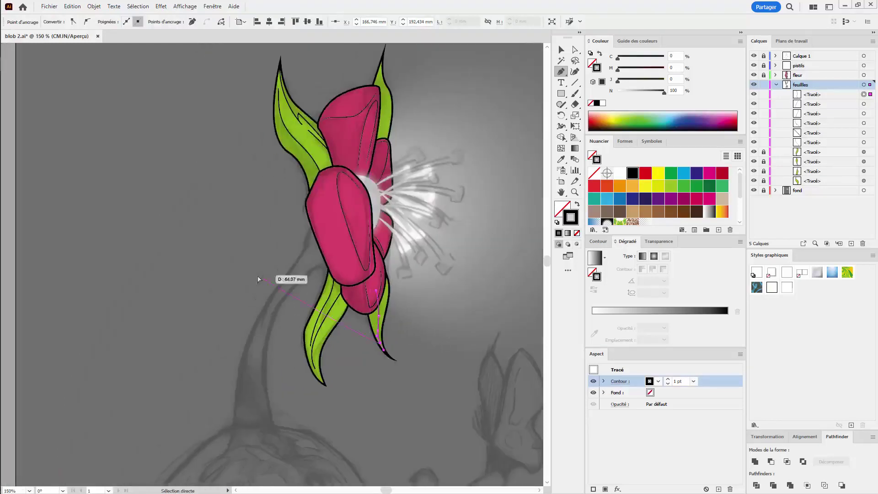
scroll(253, 277, "up", 3)
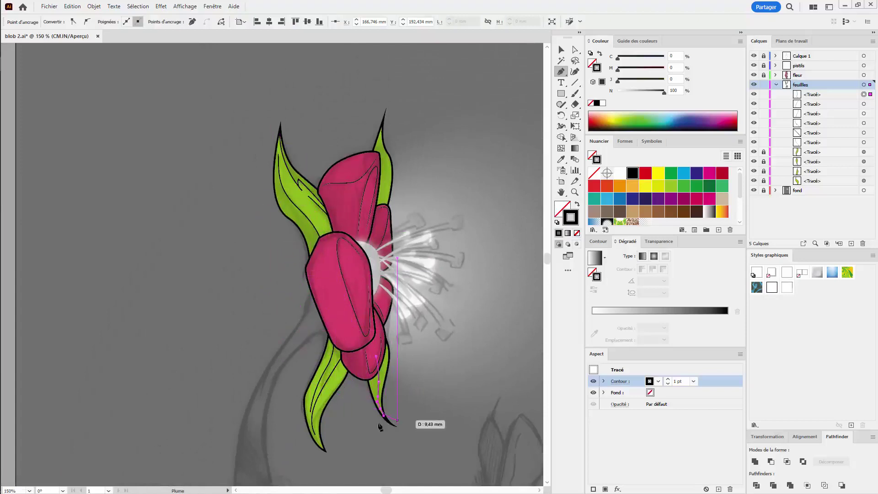
left_click_drag(347, 388, 382, 415)
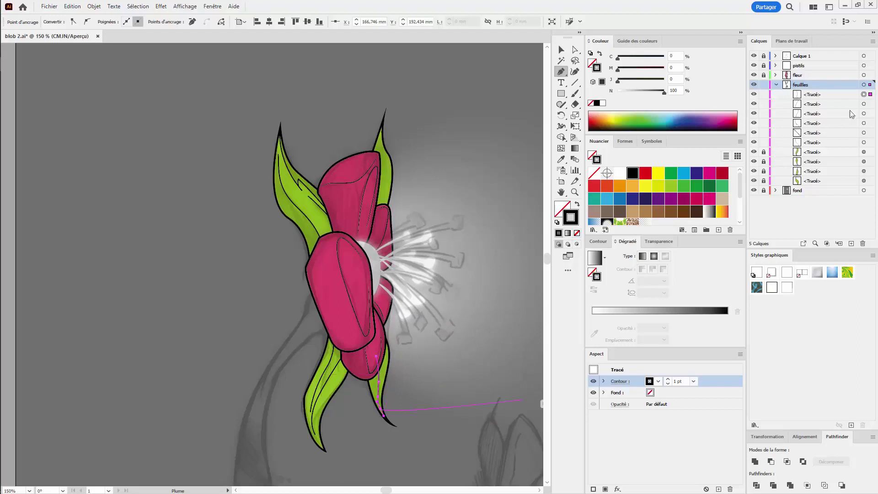
Select all paths in the feuilles layer and set their stroke weight to 2 pt
left_click(864, 85)
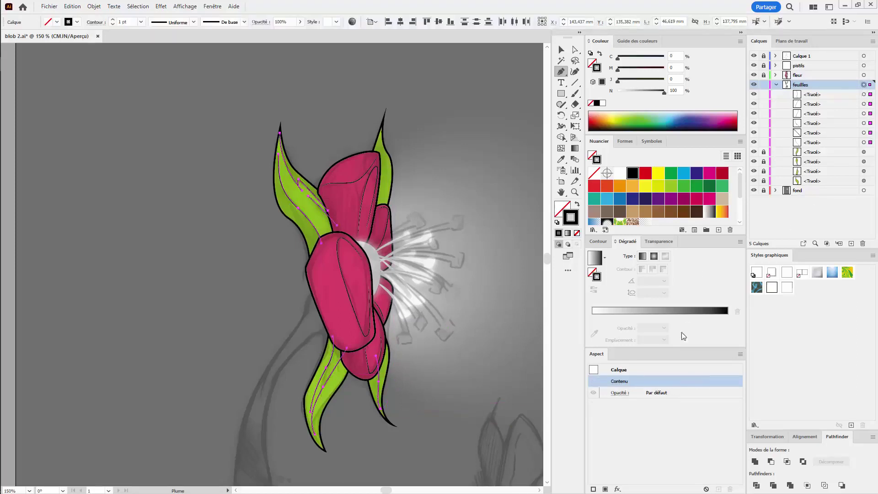
double_click(646, 382)
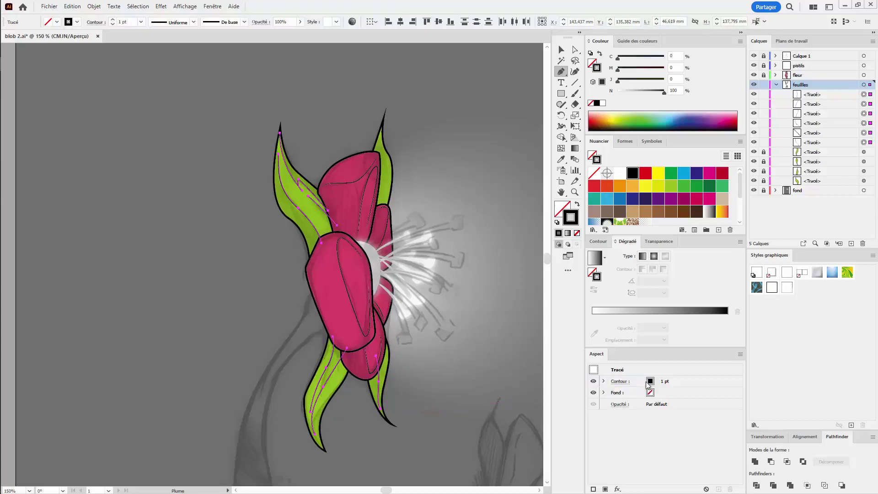
left_click(647, 383)
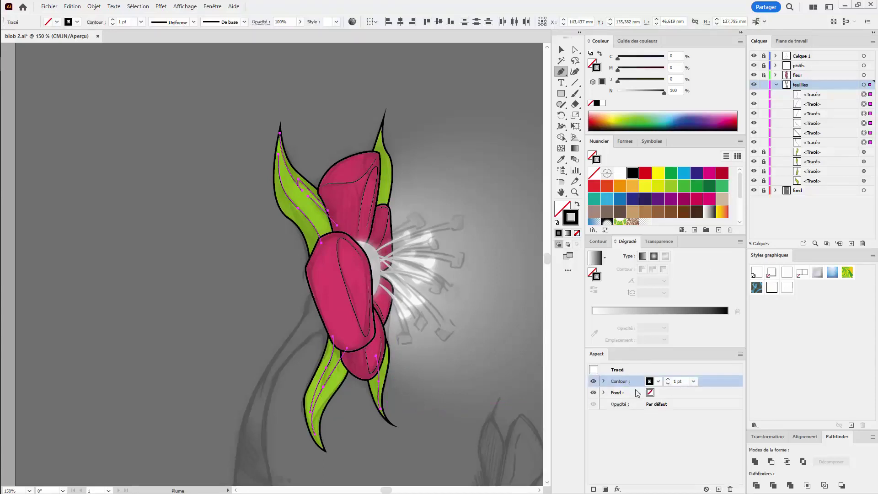
left_click(667, 380)
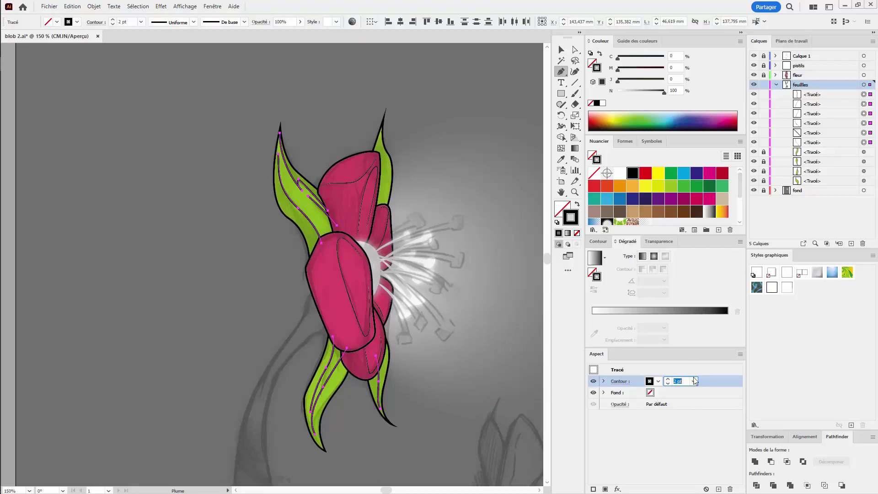
left_click(688, 400)
Apply the tapered Profil de largeur 4 width profile to the strokes, then deselect
left_click(597, 242)
left_click(638, 386)
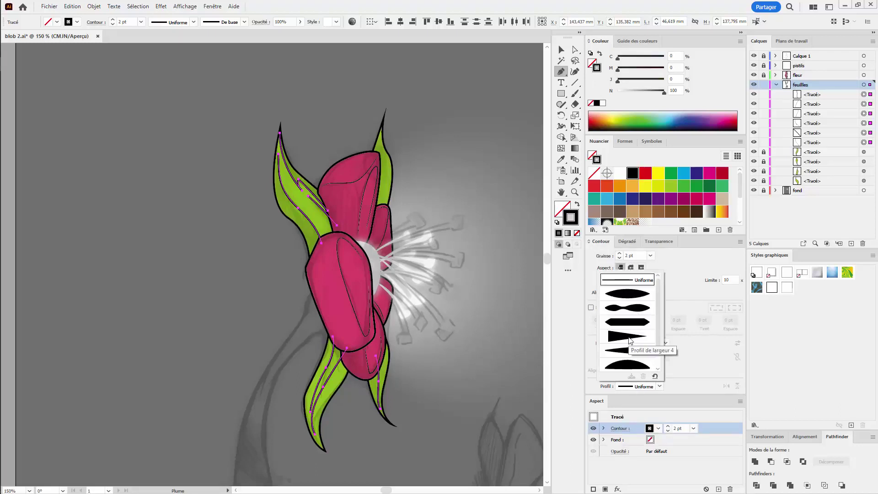
left_click(629, 337)
left_click(448, 259, "ctrl")
scroll(439, 254, "down", 1)
scroll(402, 269, "down", 1)
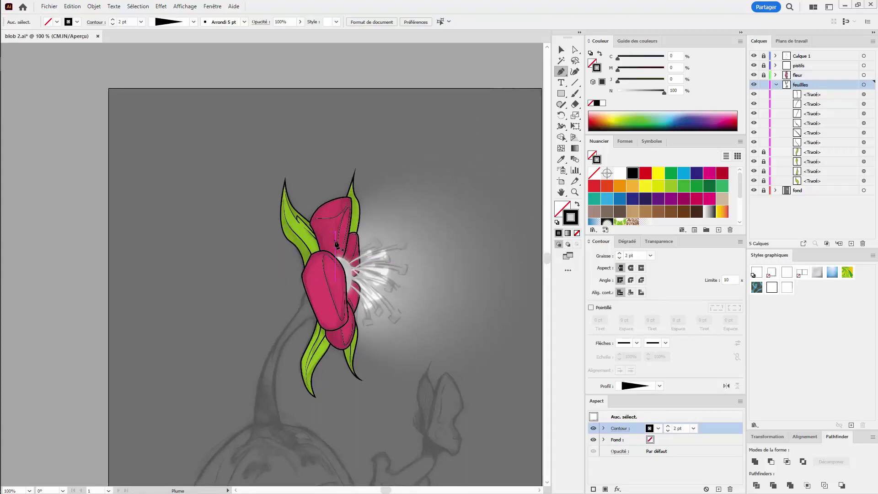
mouse_move(368, 373)
left_mouse_down()
mouse_move(391, 270)
mouse_move(304, 263)
left_mouse_up()
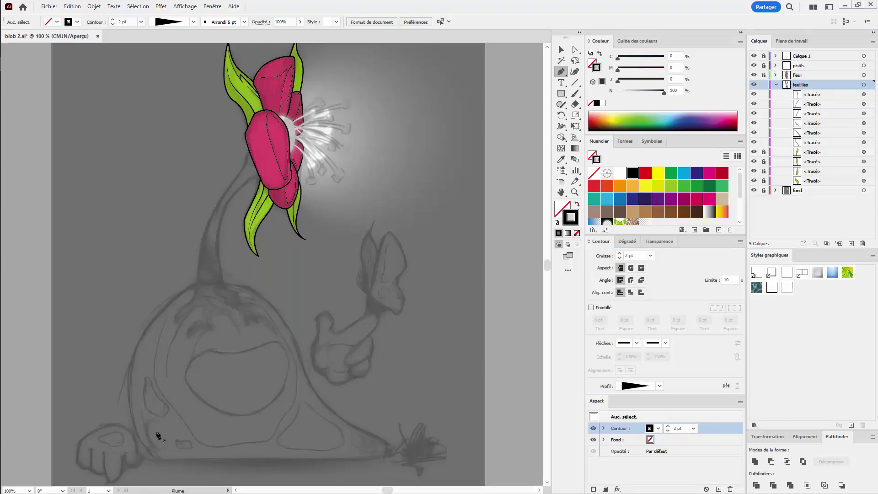
left_click(303, 422)
key("ctrl+z")
key("space")
left_click_drag(181, 458, 298, 392)
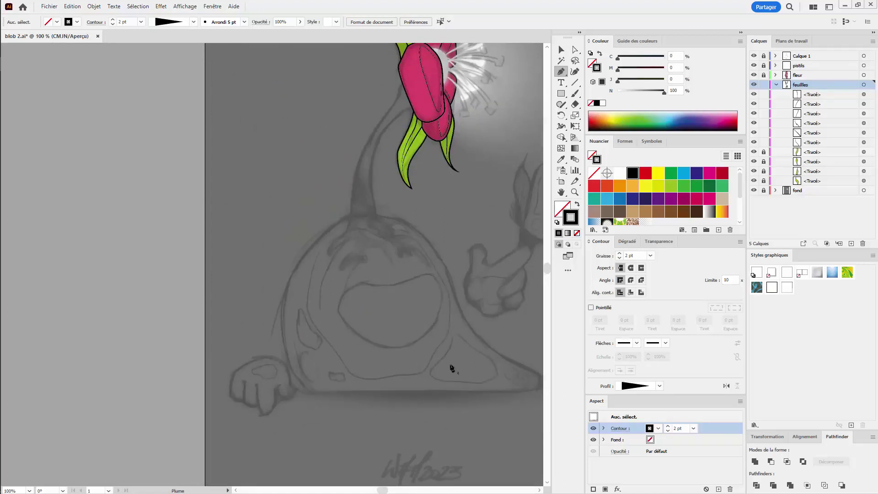
left_click_drag(499, 308, 385, 320)
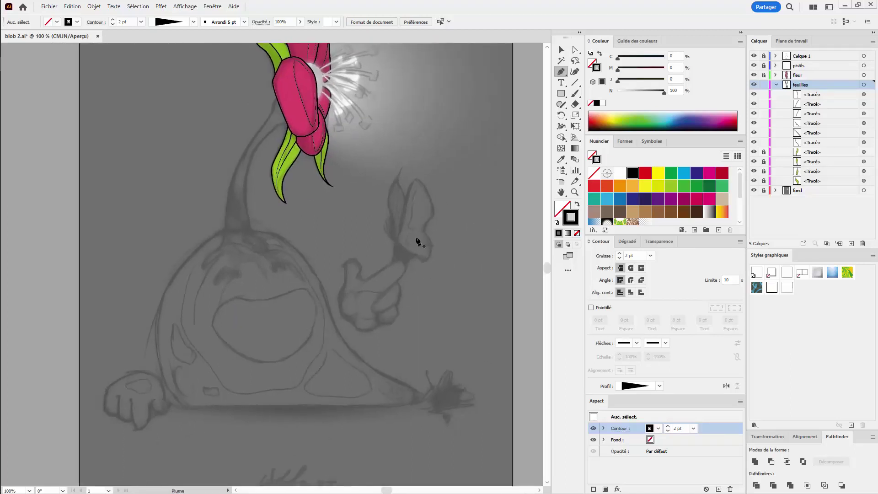